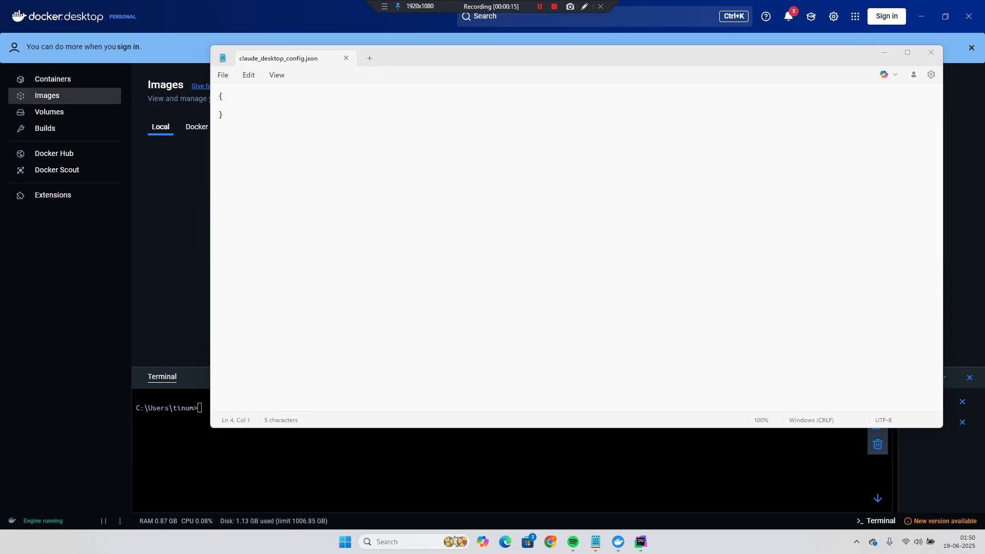
- Paste and run the docker run command to start postgres-container from postgres:latest on port 5432
left_click(378, 468)
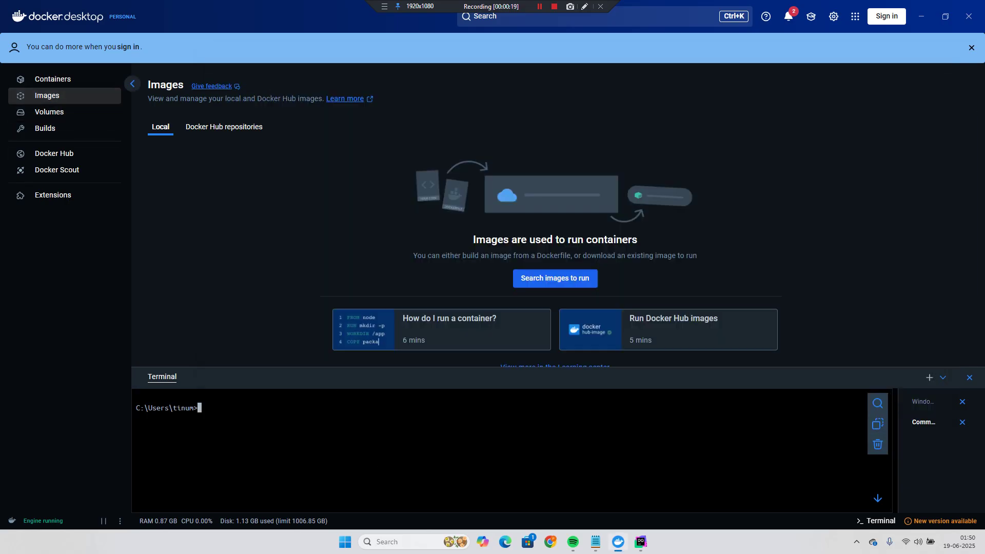
left_click(52, 79)
left_click(46, 96)
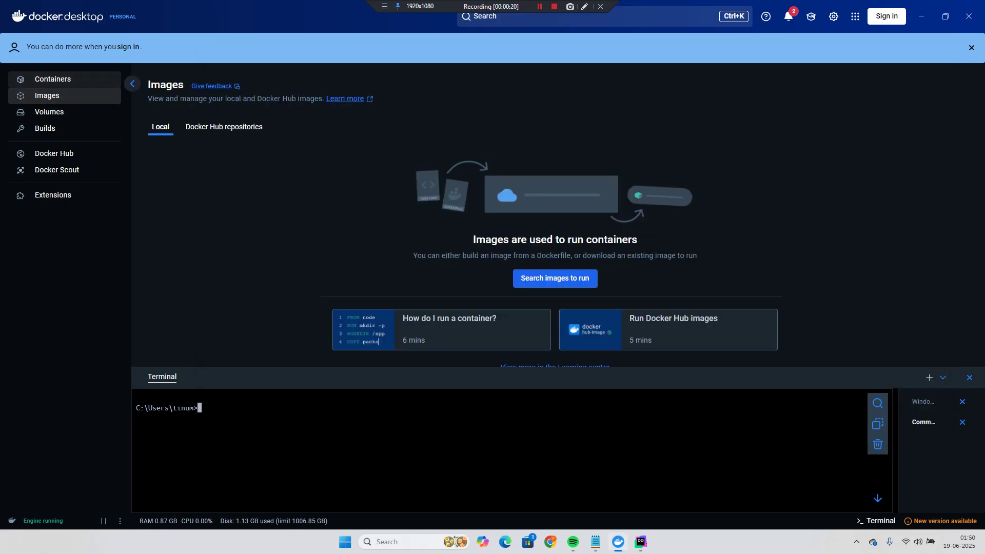
left_click(276, 408)
key("ctrl+v")
key("BackSpace")
key("BackSpace")
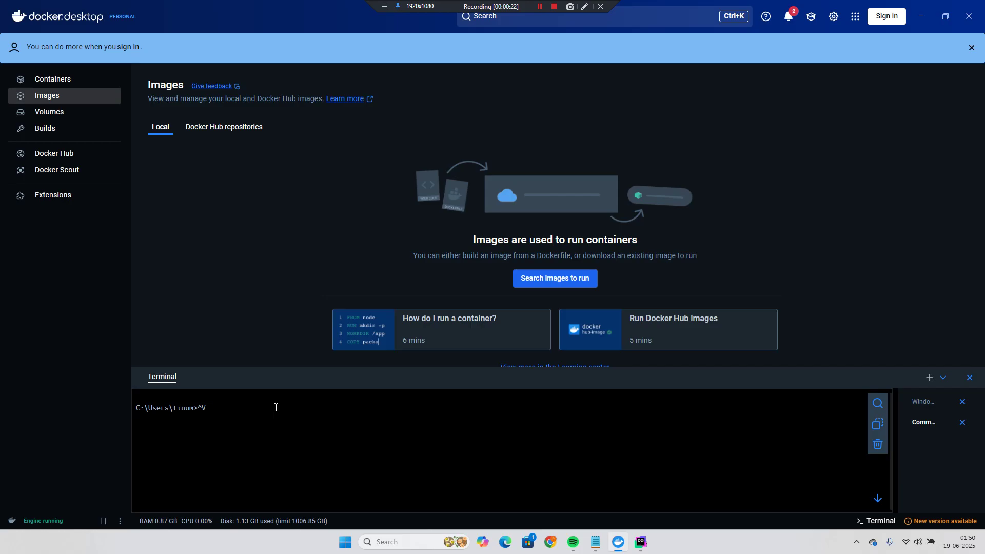
right_click(276, 407)
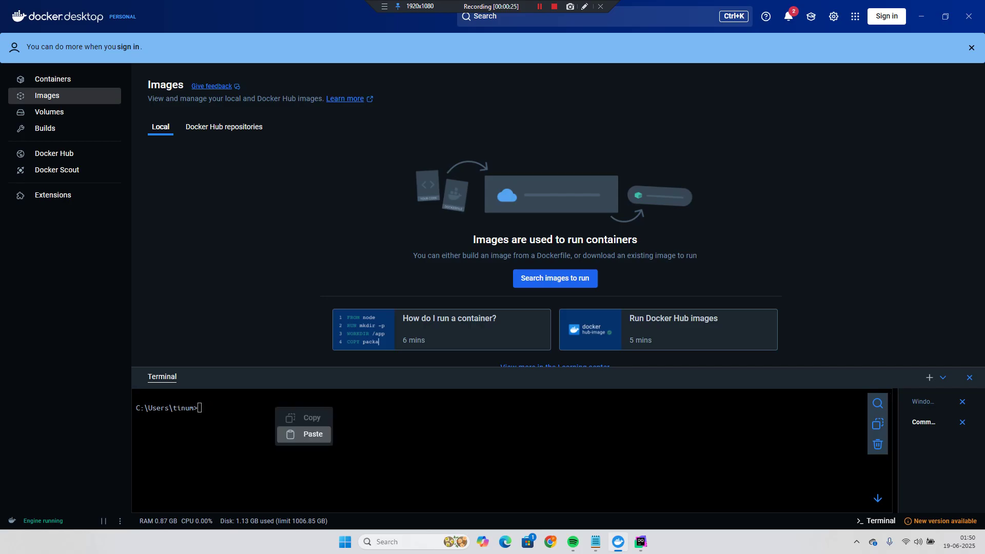
left_click(296, 435)
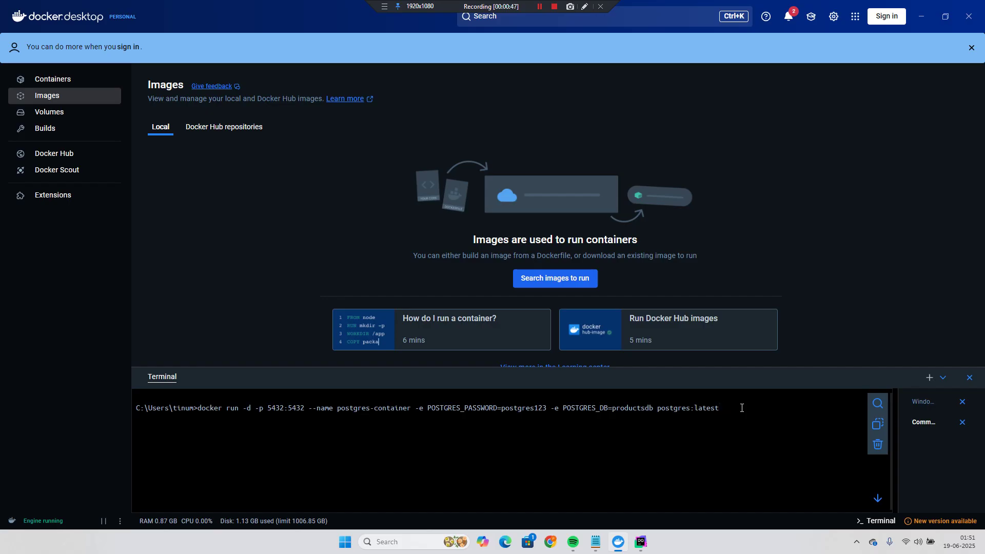
key("Return")
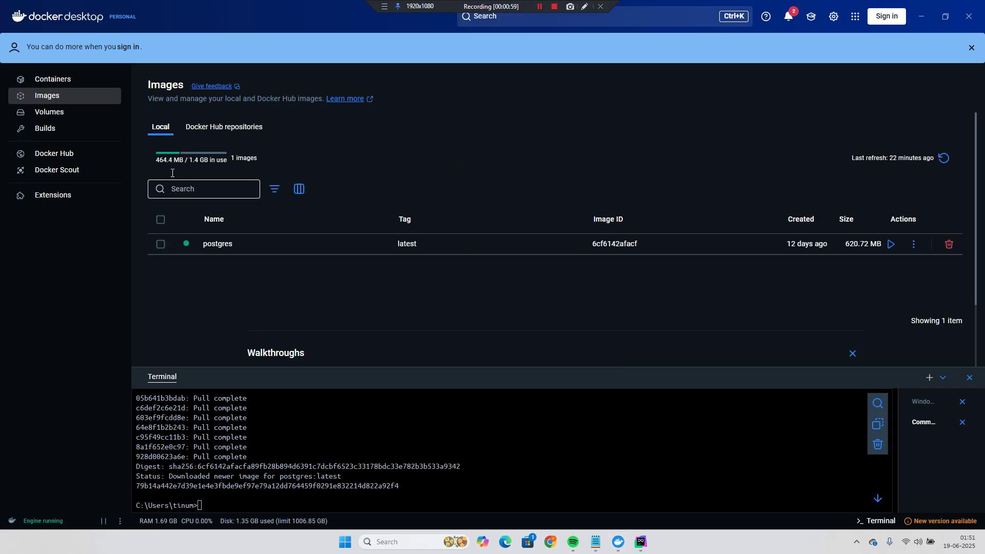
- Open postgres-container's logs and highlight the line confirming it accepts connections
left_click(52, 79)
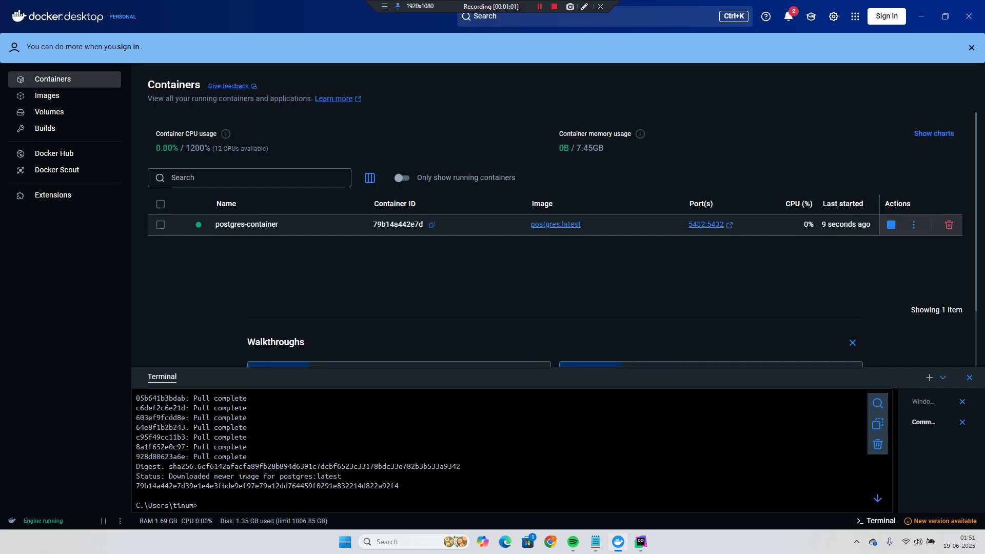
left_click(246, 224)
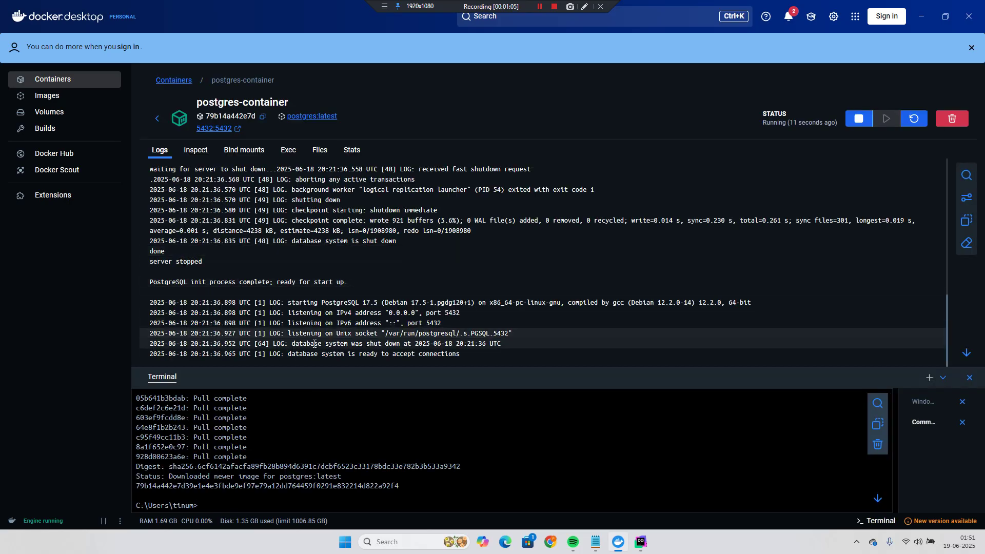
left_click_drag(290, 354, 460, 354)
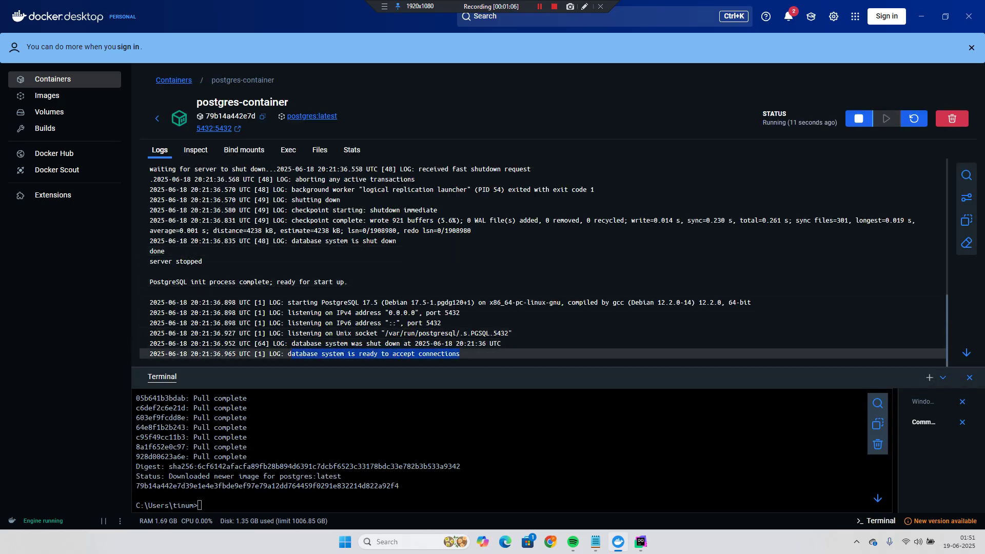
- In DataGrip, start a new PostgreSQL data source
left_click(640, 542)
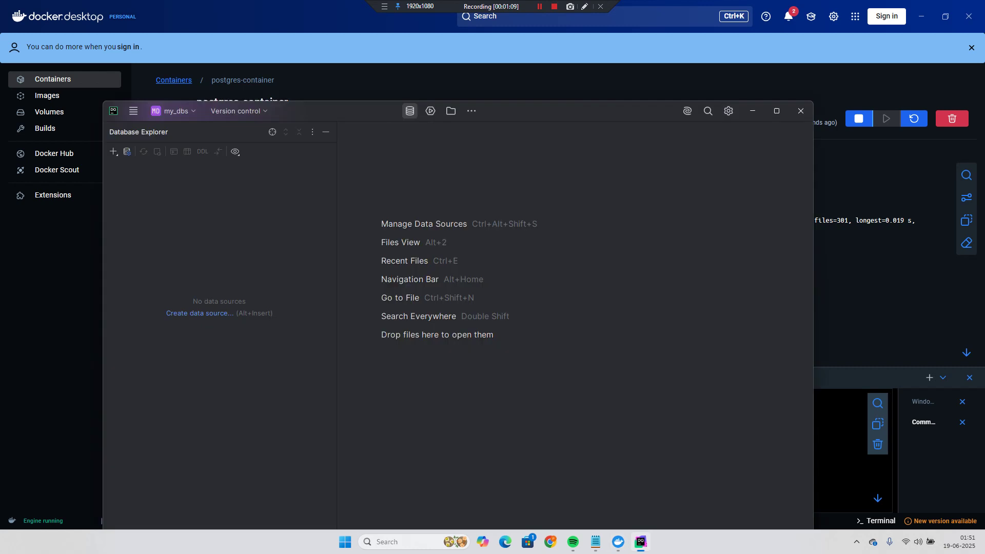
left_click(114, 151)
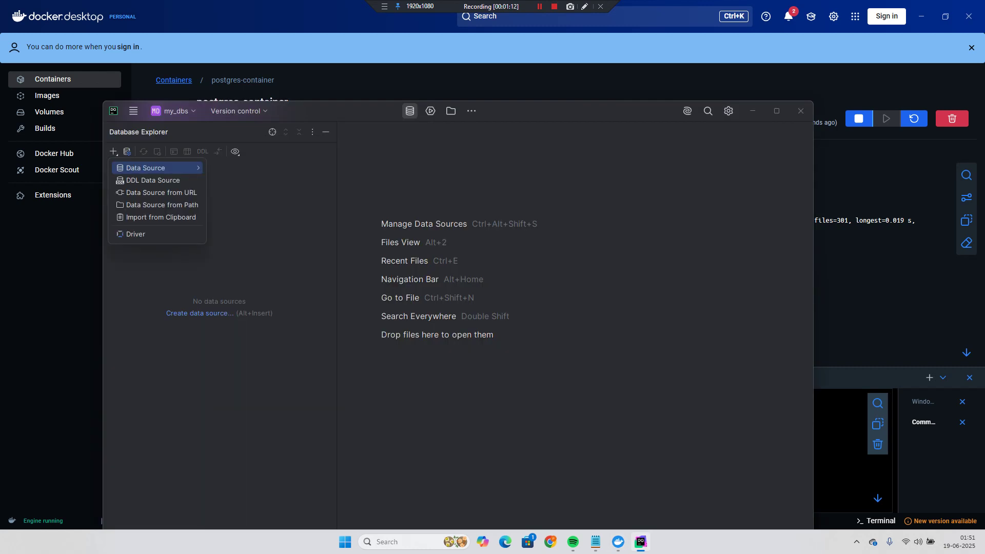
key("Right")
key("Down")
key("Down")
key("Down")
key("Down")
key("Down")
key("Down")
key("Down")
key("Down")
key("Down")
key("Down")
key("Down")
key("Down")
key("Down")
key("Down")
key("Down")
key("Down")
key("Down")
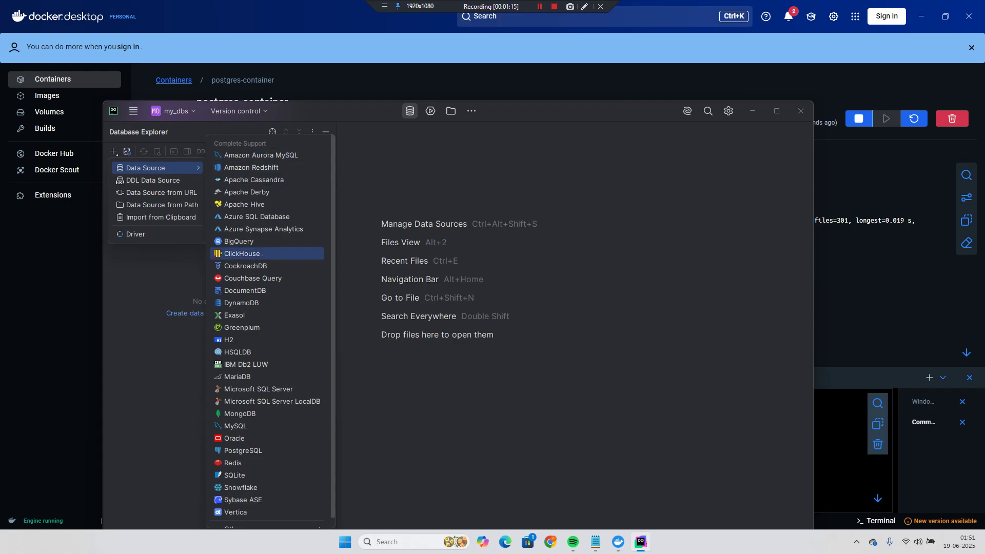
key("Down")
key("Down")
key("Down")
key("Down")
key("Down")
key("Down")
key("Down")
key("Return")
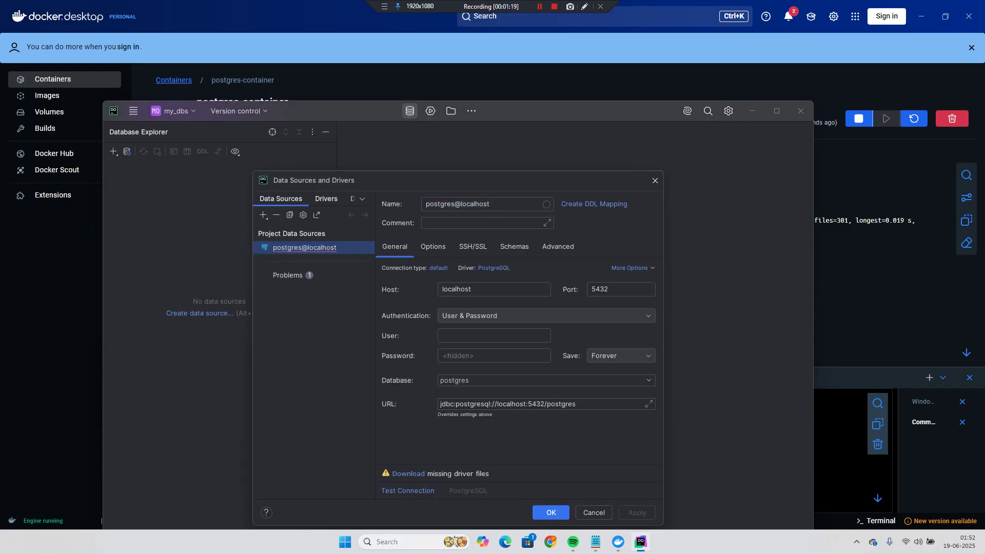
- Enter user postgres, the account password and database productsdb, then save the data source
left_click(488, 254)
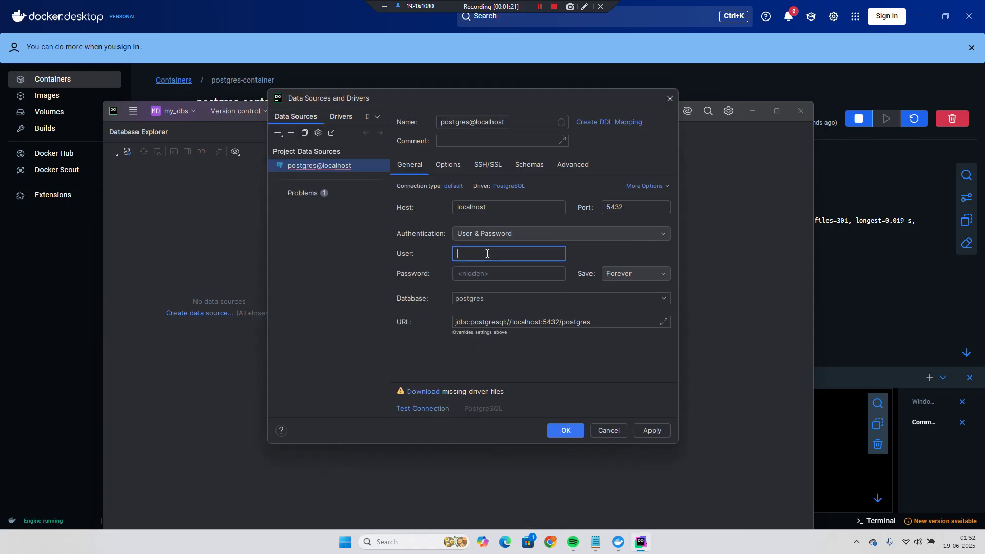
type("postgres")
left_click(490, 272)
type("p")
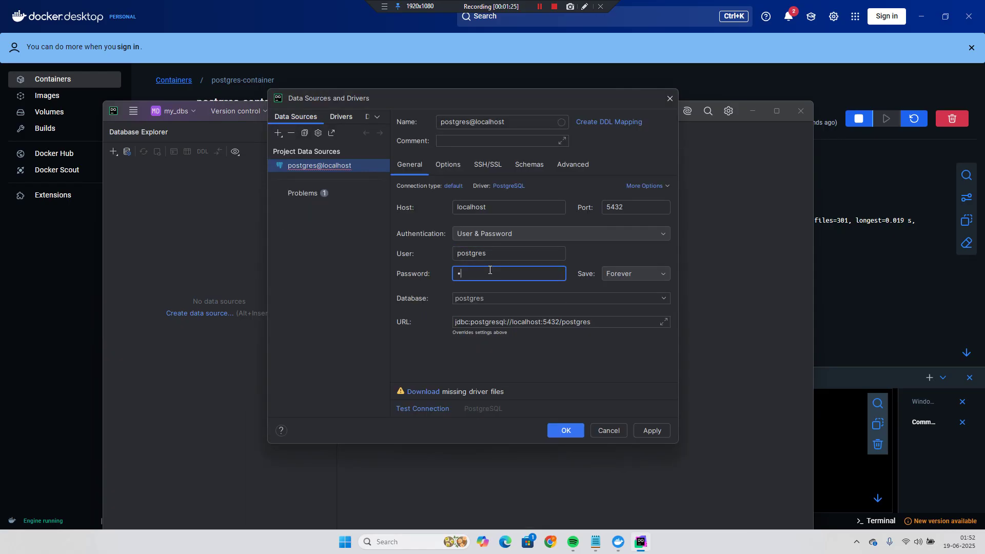
type("ost")
key("BackSpace")
key("BackSpace")
key("BackSpace")
key("BackSpace")
type("postgres")
key("BackSpace")
key("BackSpace")
key("BackSpace")
key("BackSpace")
key("BackSpace")
key("BackSpace")
key("BackSpace")
key("BackSpace")
type("postgresqll")
key("Tab")
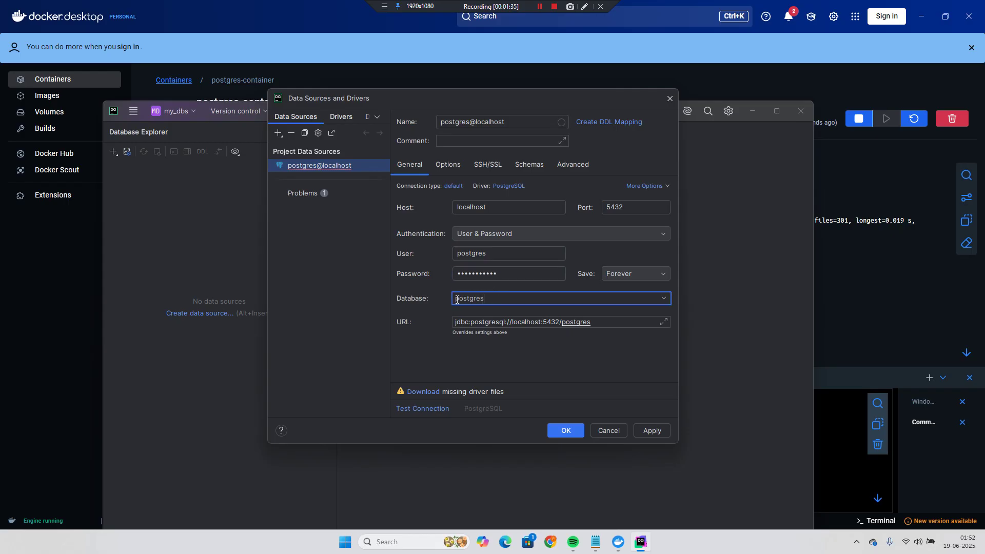
type("ppr")
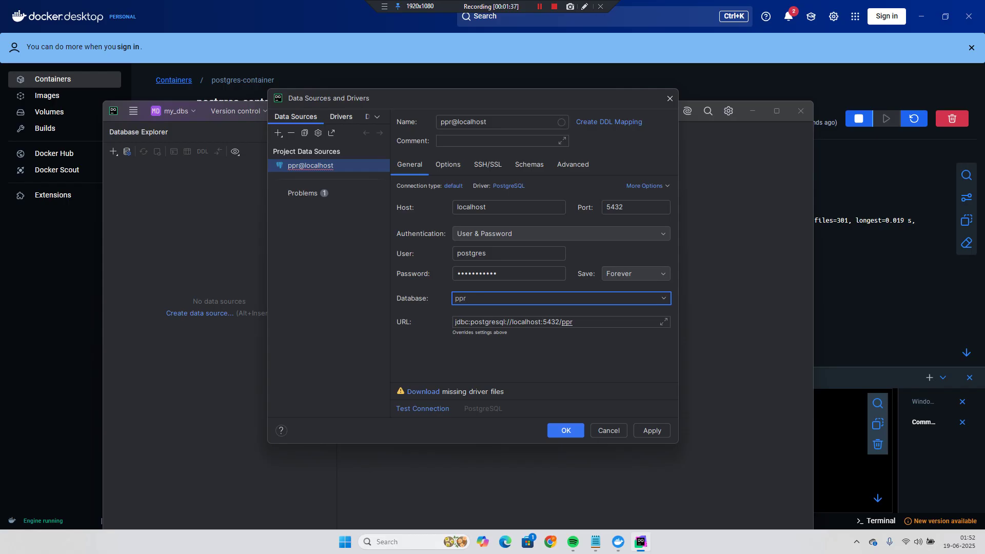
key("BackSpace")
key("BackSpace")
type("roduct")
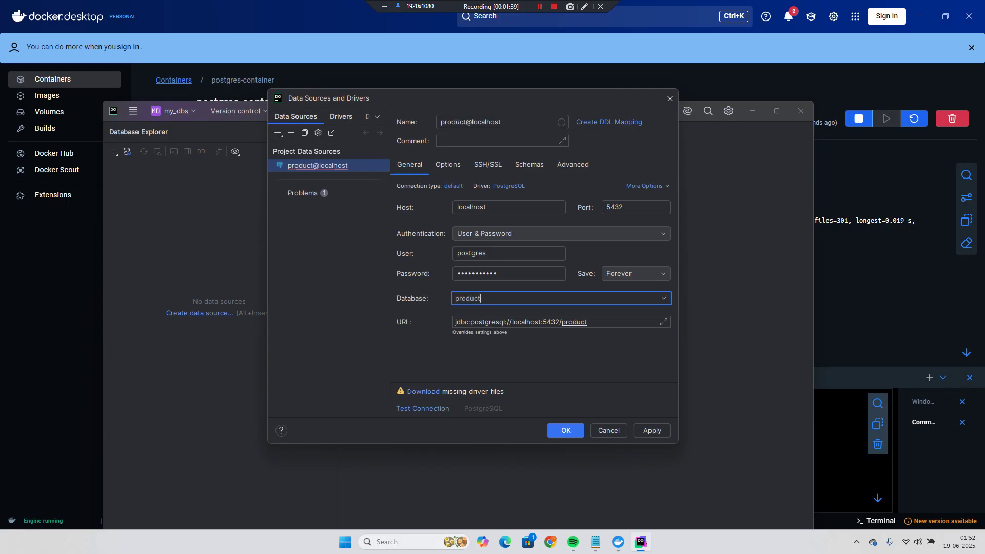
type("sdb")
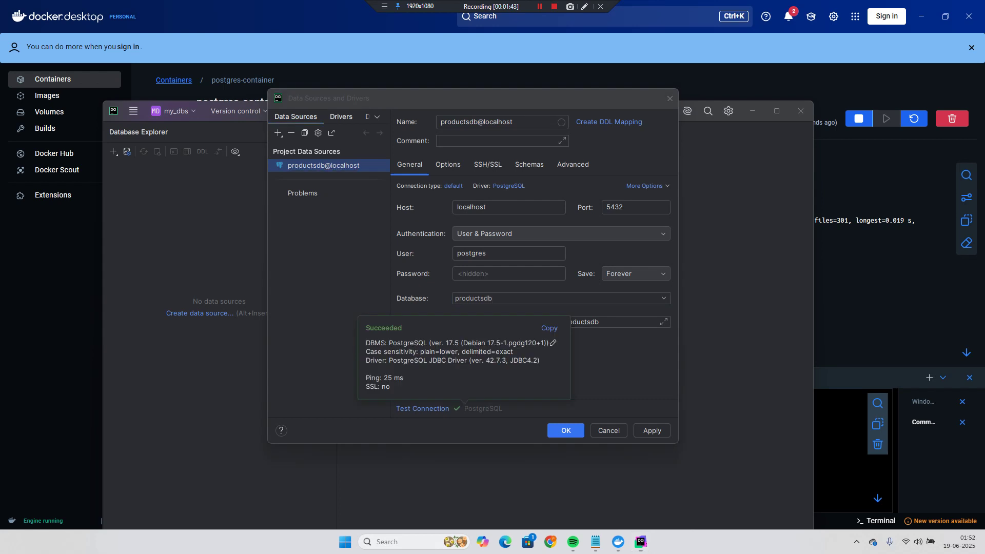
key("Return")
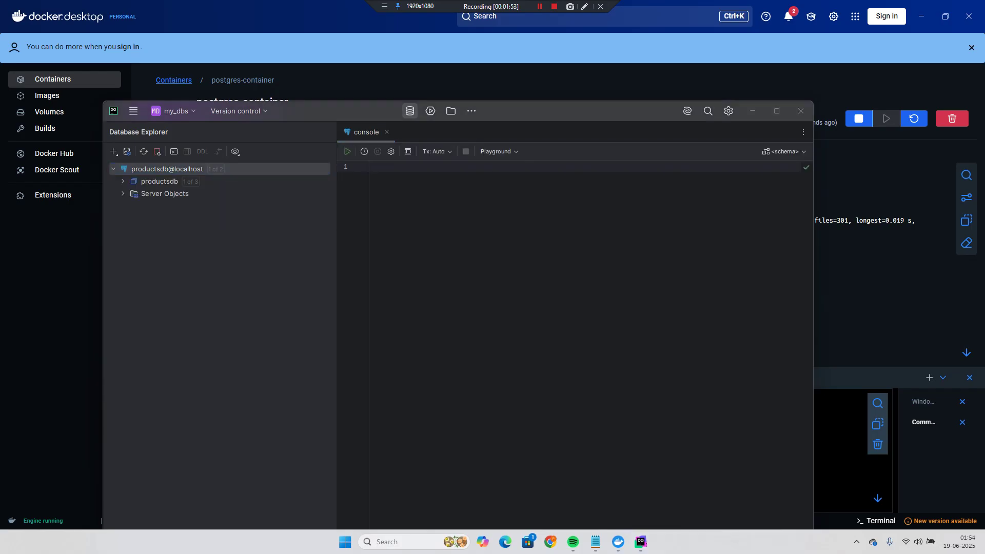
- Paste the setup SQL script into the console and execute all of it against productsdb
left_click(475, 229)
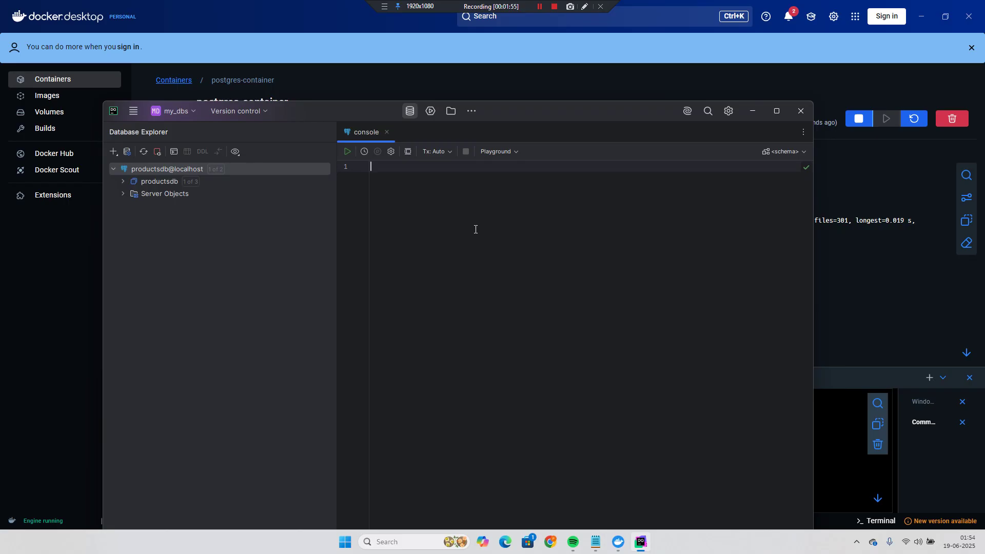
key("ctrl+v")
scroll(492, 226, "up", 15)
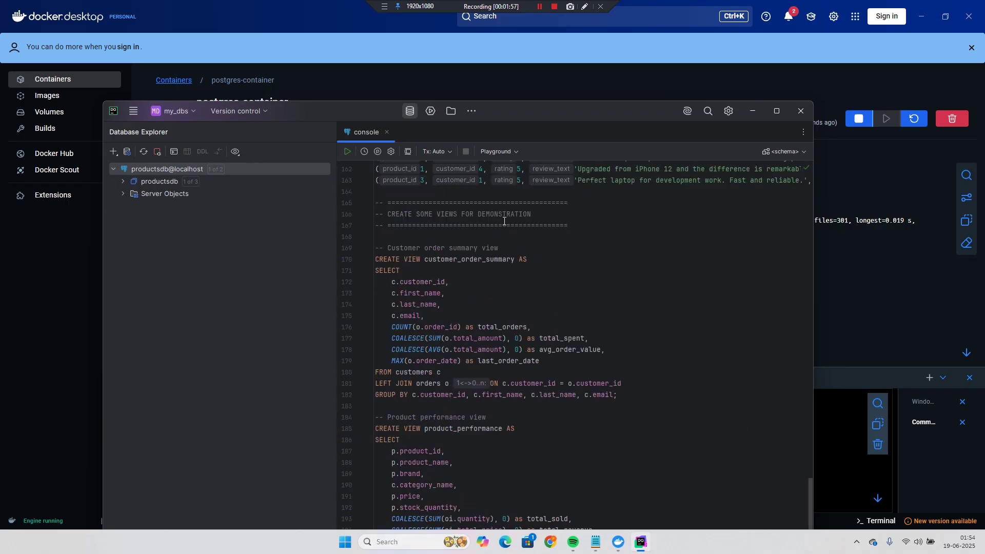
scroll(505, 222, "up", 20)
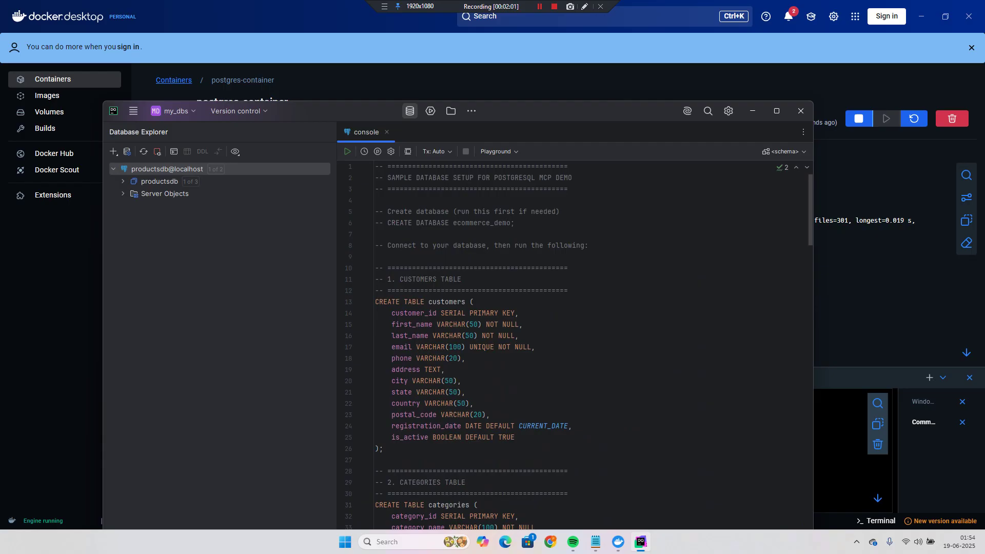
left_click(547, 245)
key("ctrl+a")
key("ctrl+Return")
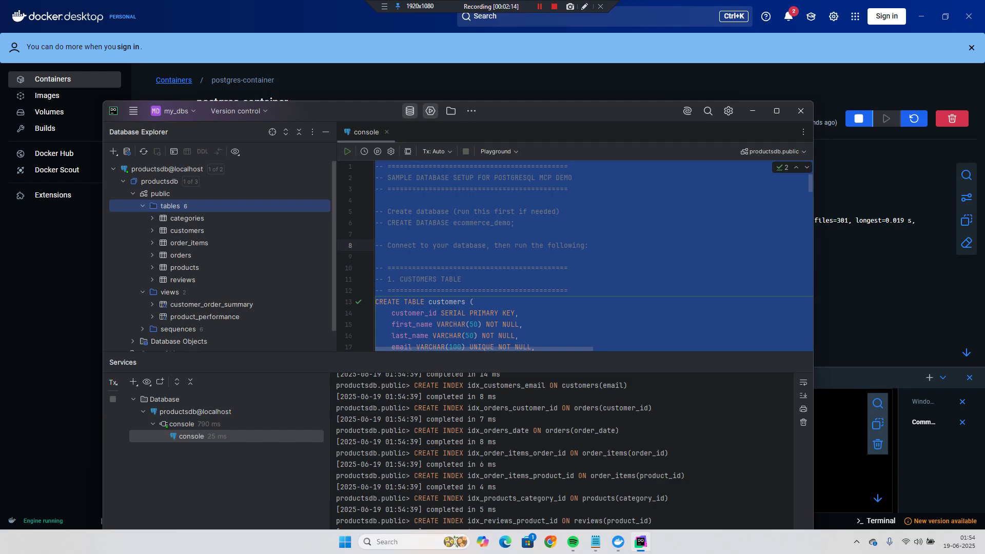
left_click(173, 80)
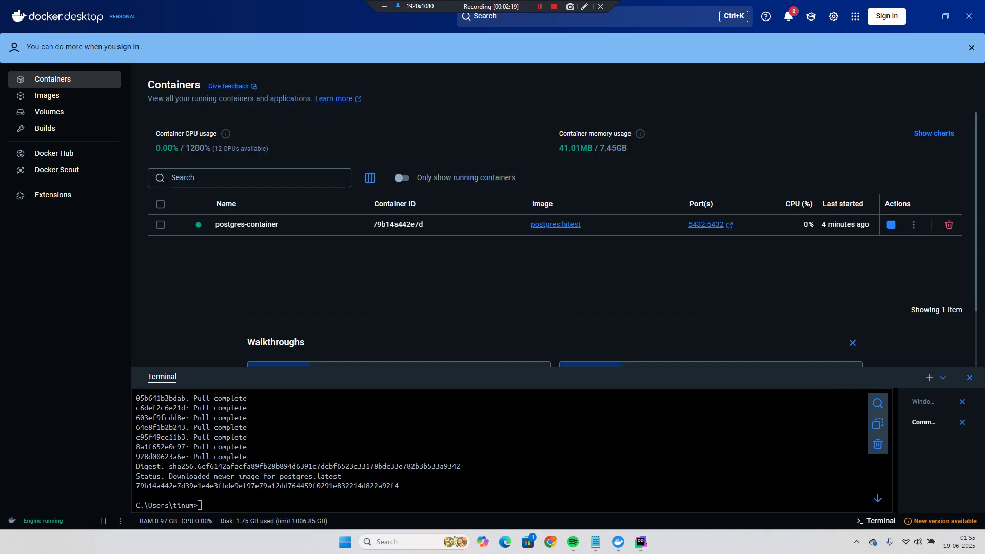
- Bring Notepad with claude_desktop_config.json, holding only empty braces, to the front
left_click(595, 542)
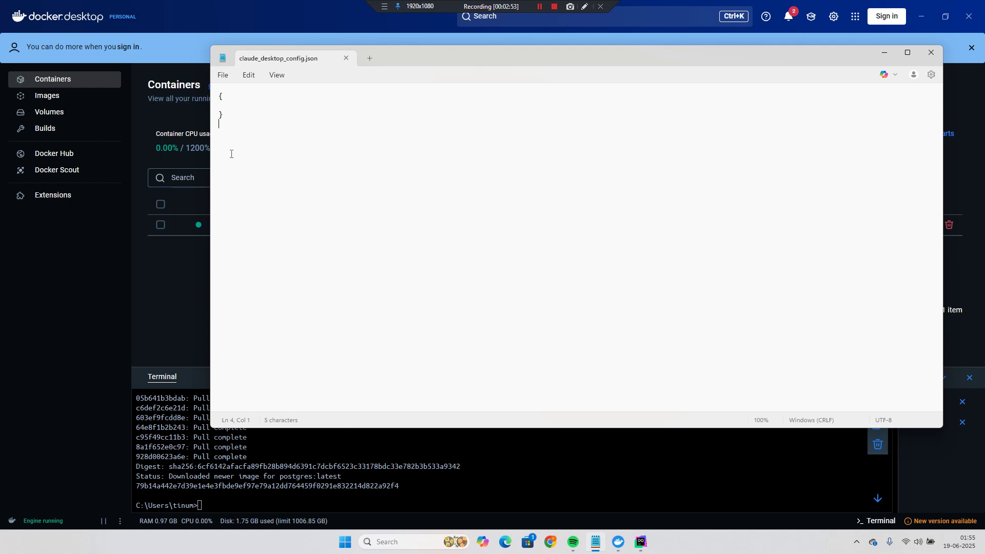
- Replace the empty braces with the mcpServers postgres JSON, highlighting its name, docker command and args
left_click_drag(231, 149, 211, 87)
key("ctrl+v")
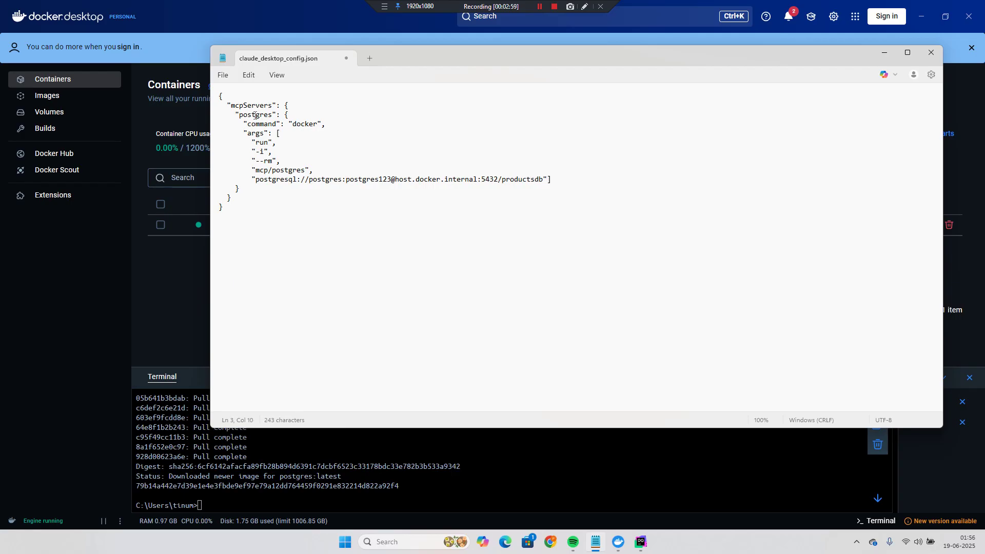
double_click(261, 116)
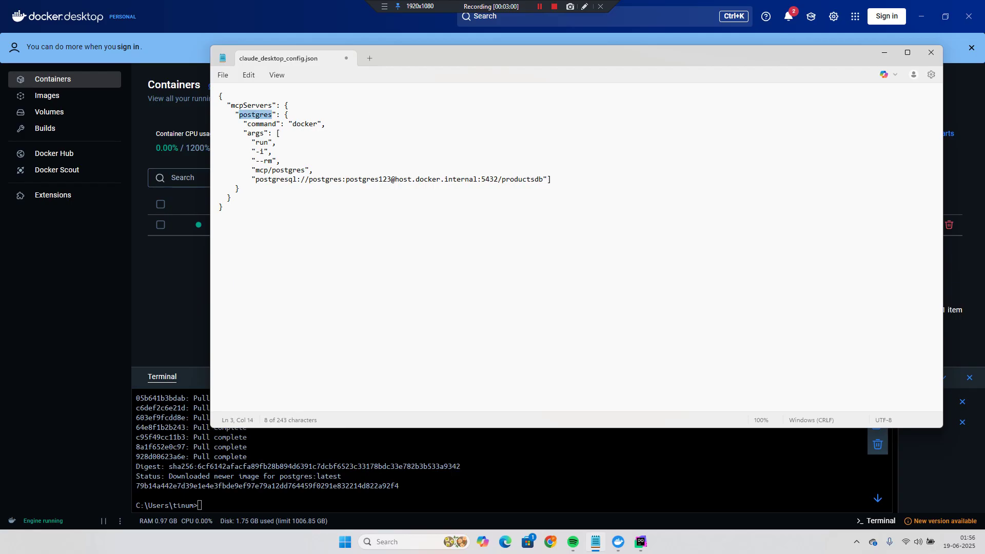
left_click(308, 124)
double_click(252, 133)
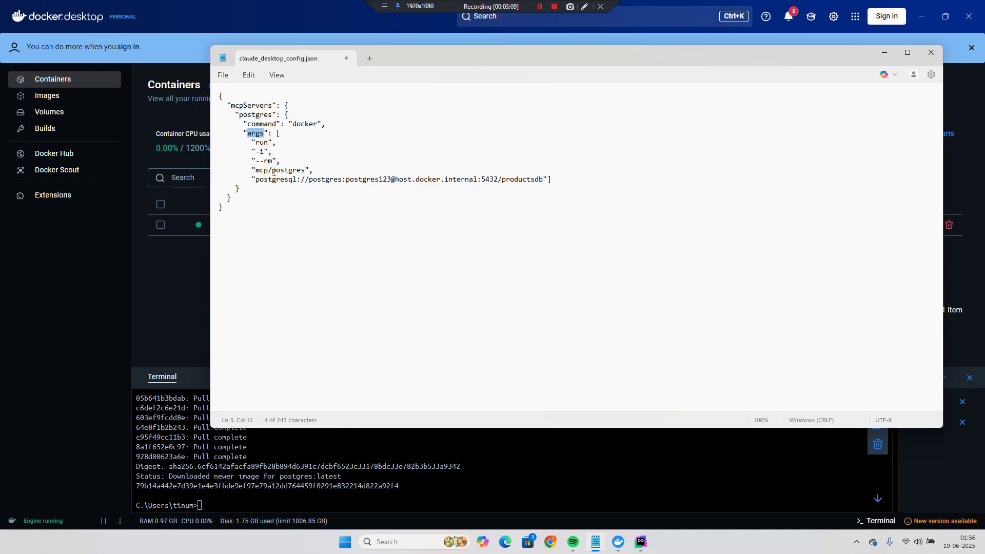
- Highlight the mcp/postgres image, database user, password and host.docker.internal host in the connection args
left_click_drag(255, 170, 302, 170)
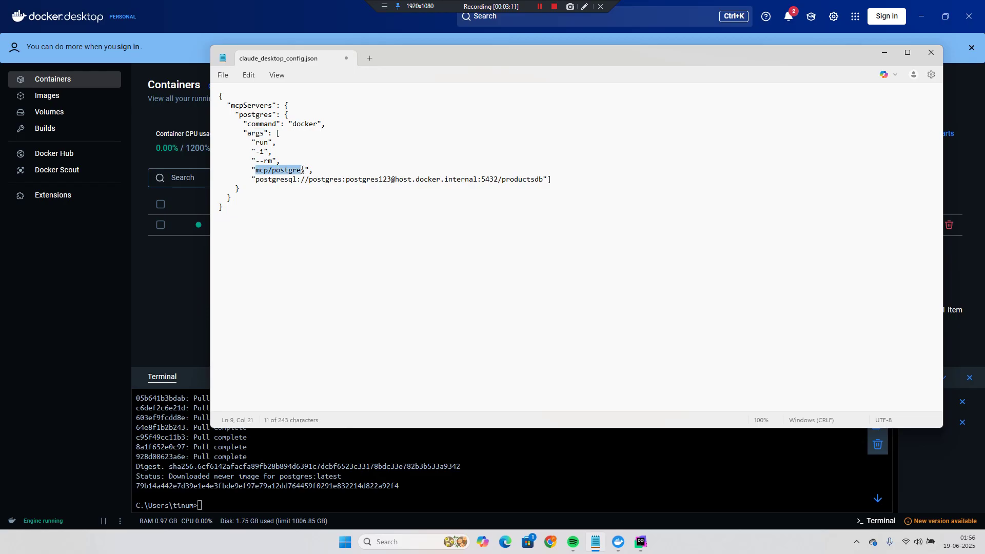
left_click(255, 179)
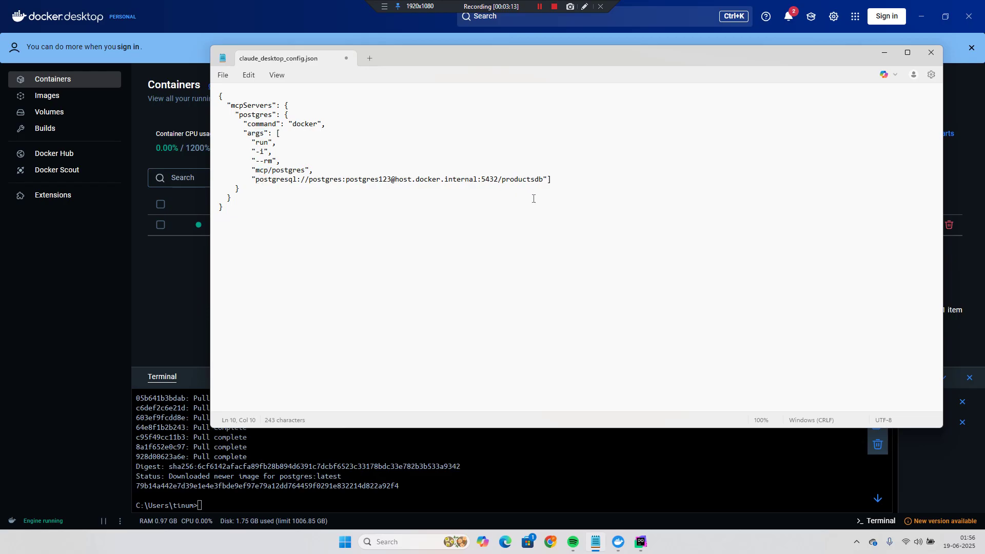
double_click(333, 181)
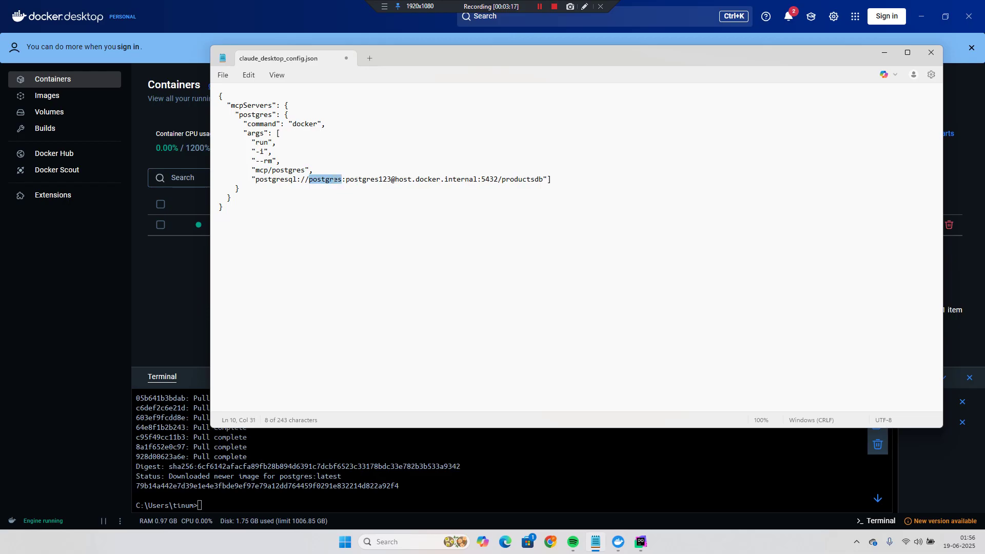
double_click(358, 179)
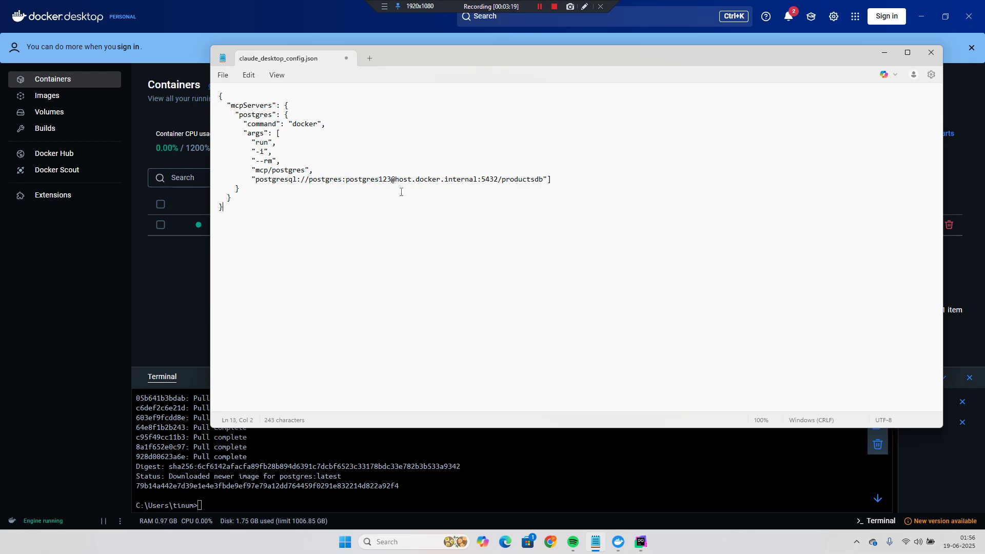
left_click_drag(396, 179, 474, 178)
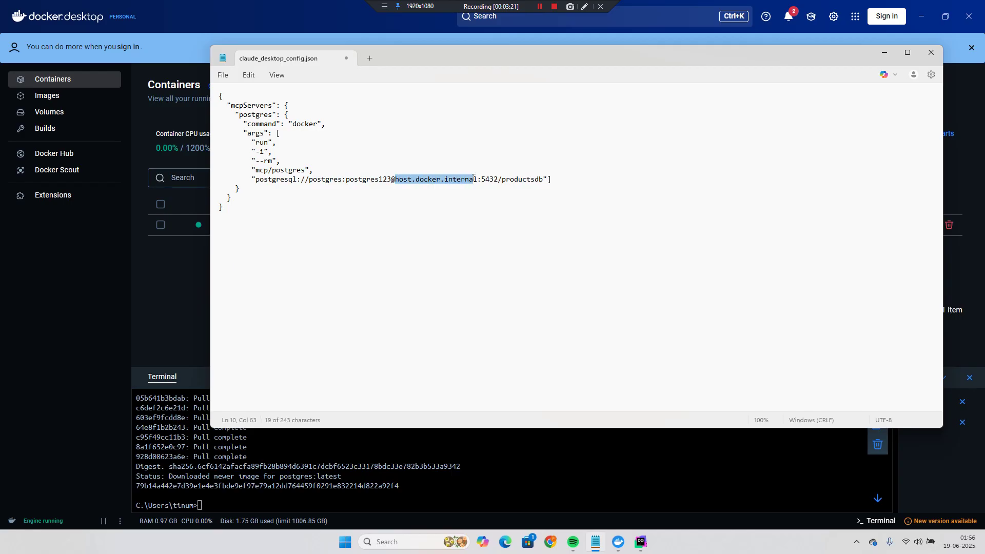
left_click(436, 212)
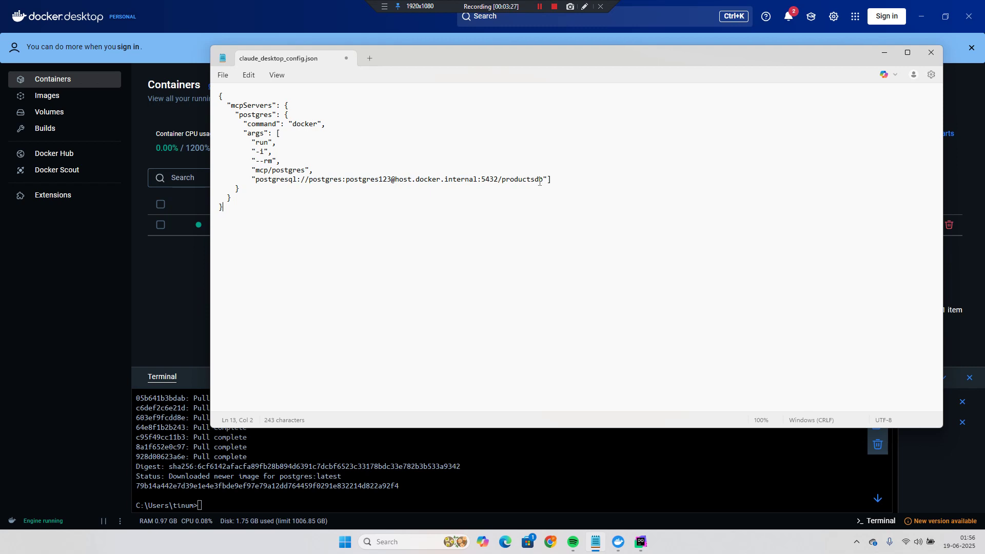
left_click(405, 300)
key("super")
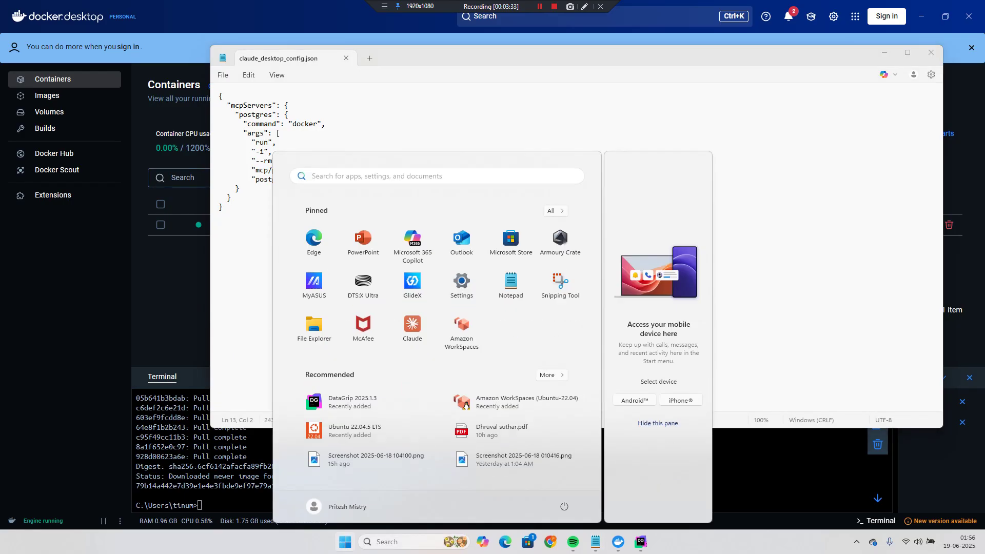
- Launch Claude Desktop from the Start menu, then switch back to Docker Desktop
left_click(412, 329)
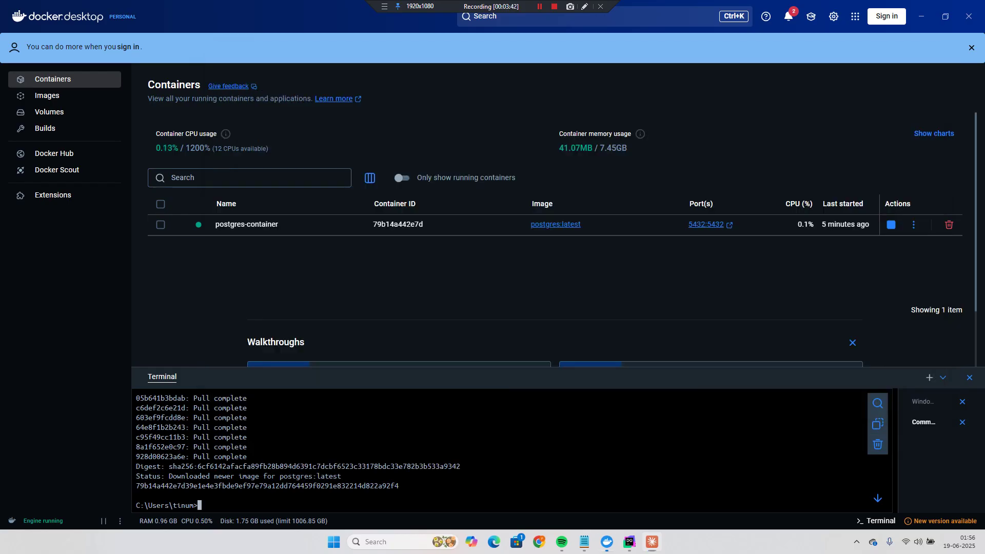
left_click(607, 542)
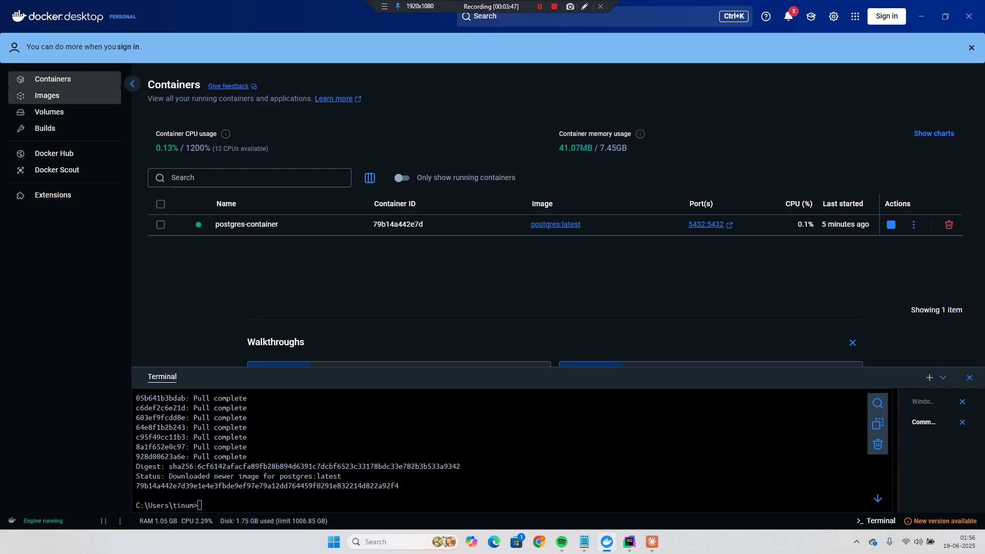
- Run docker ps -a to show the mcp/postgres container running beside postgres-container
left_click(47, 95)
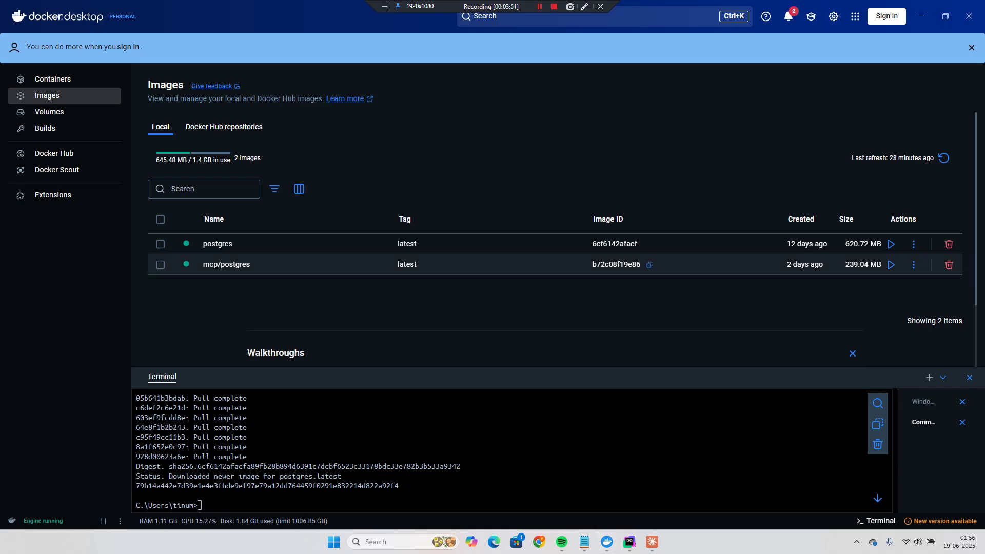
left_click(53, 79)
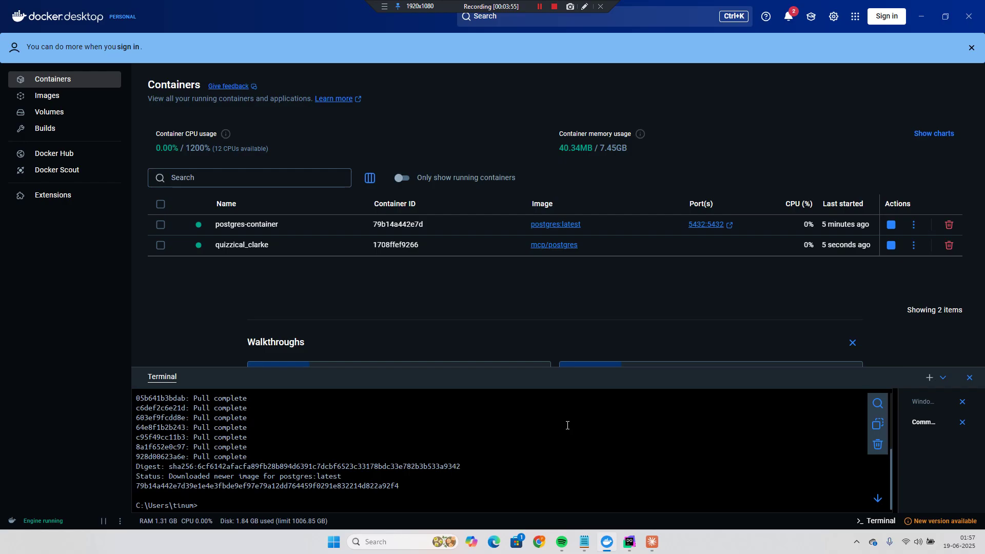
type("docker ps -a")
key("Return")
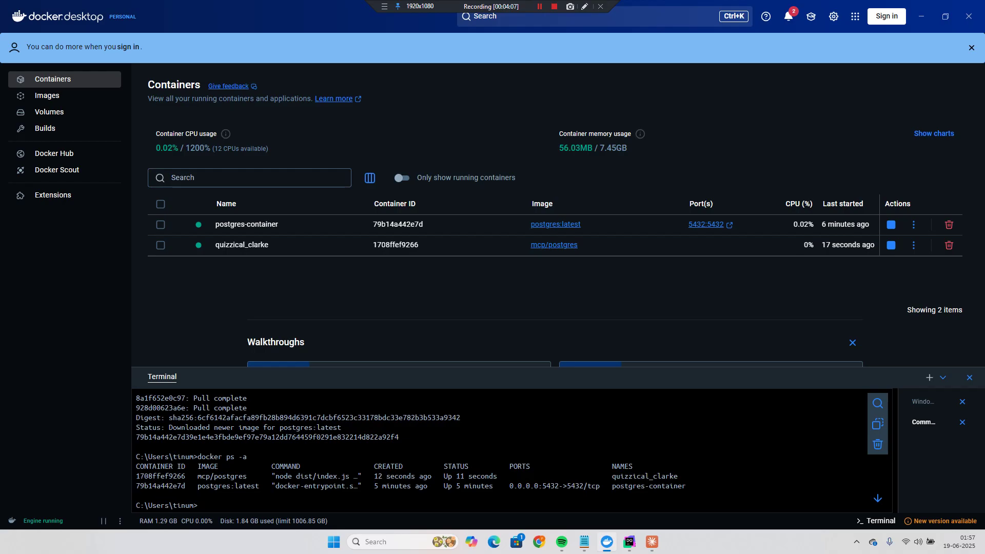
left_click(652, 542)
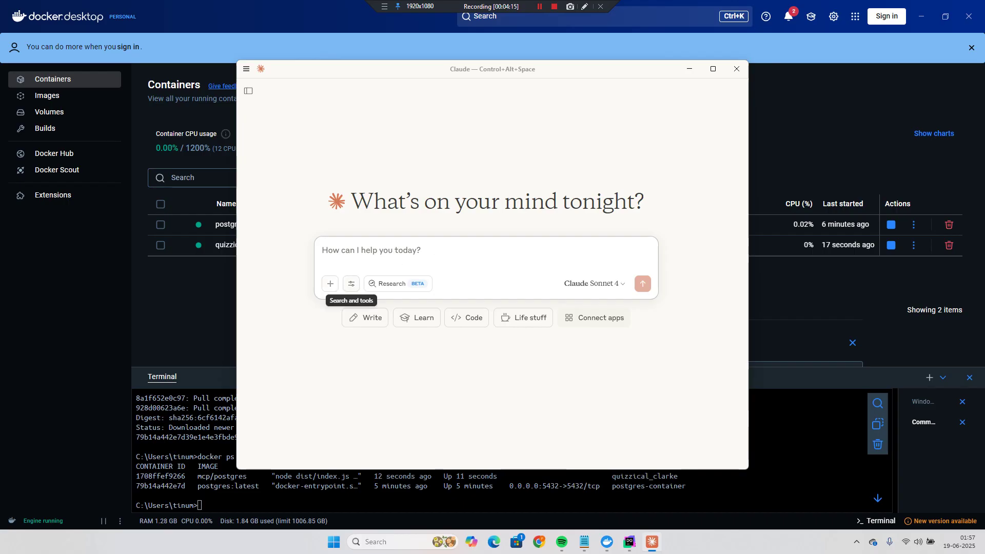
- Ask 'give me list of databases in my postgres' and allow the postgres query once
left_click(351, 284)
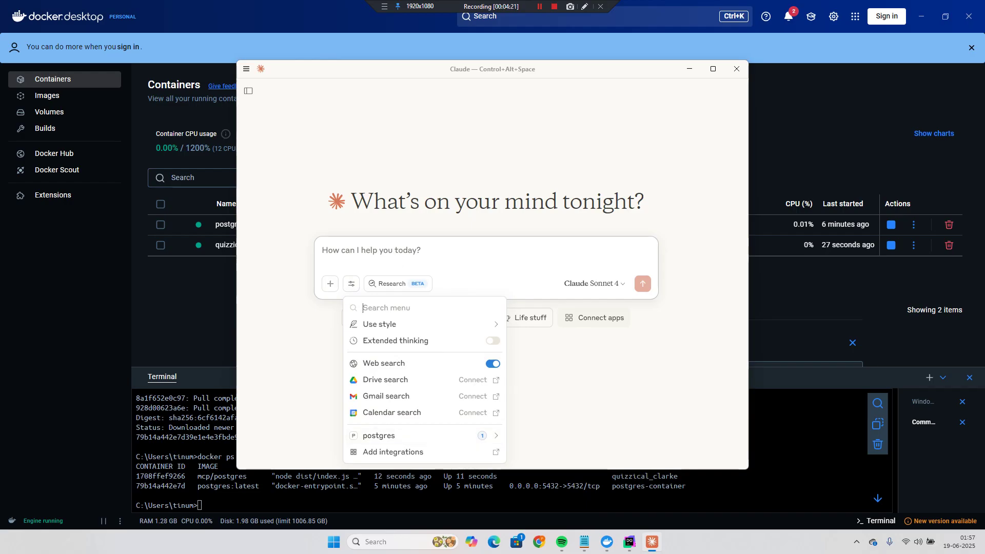
left_click(430, 254)
type("lis")
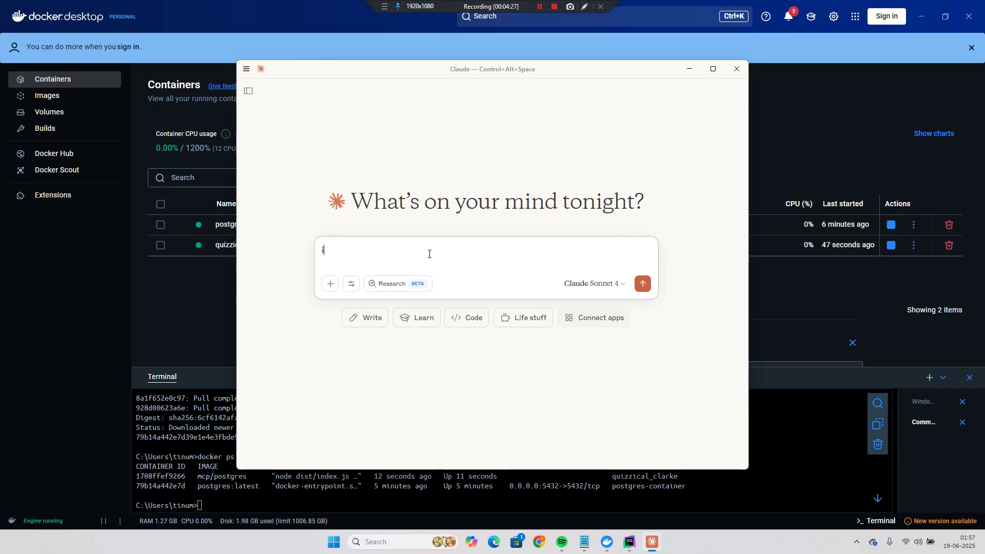
type("g")
key("BackSpace")
type("give me list of databases in my ")
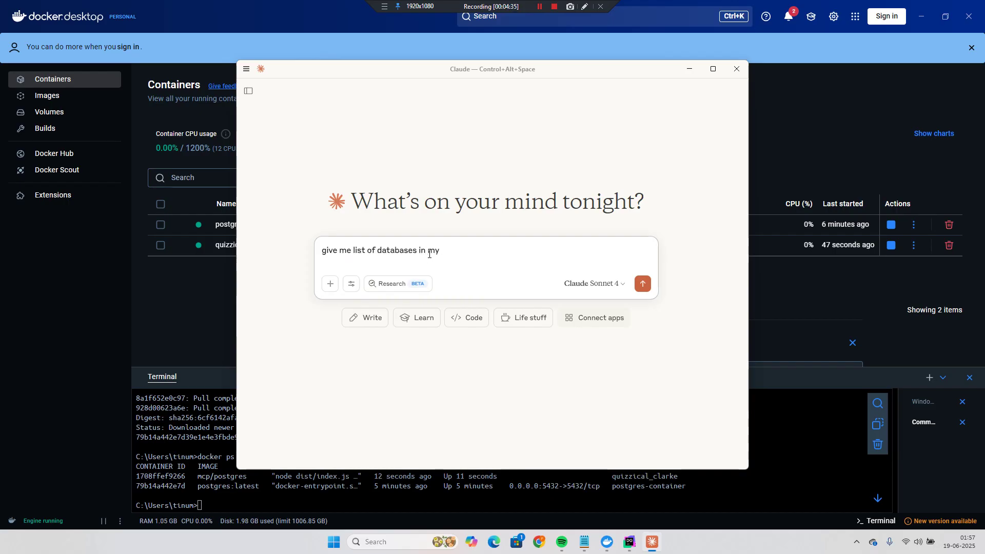
type("postgres")
key("Return")
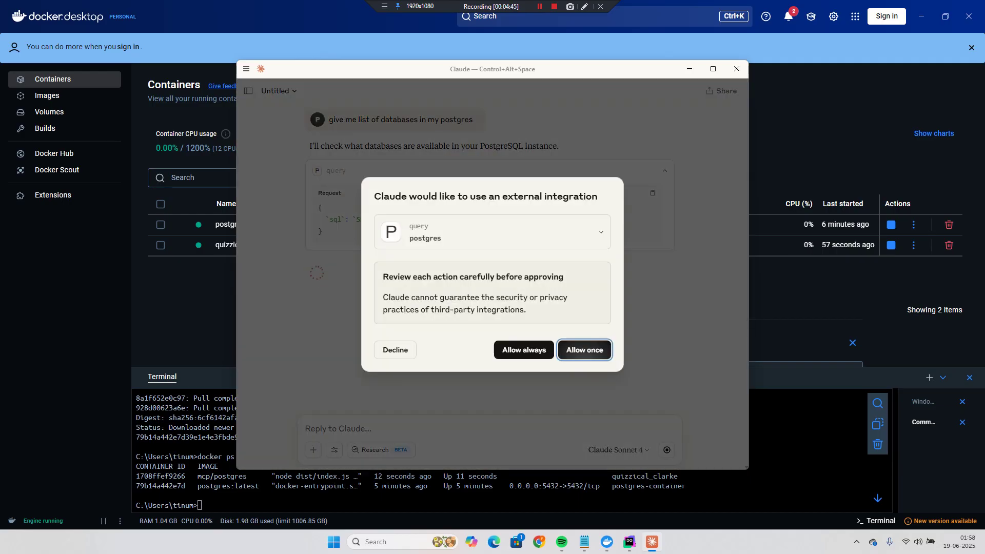
key("Return")
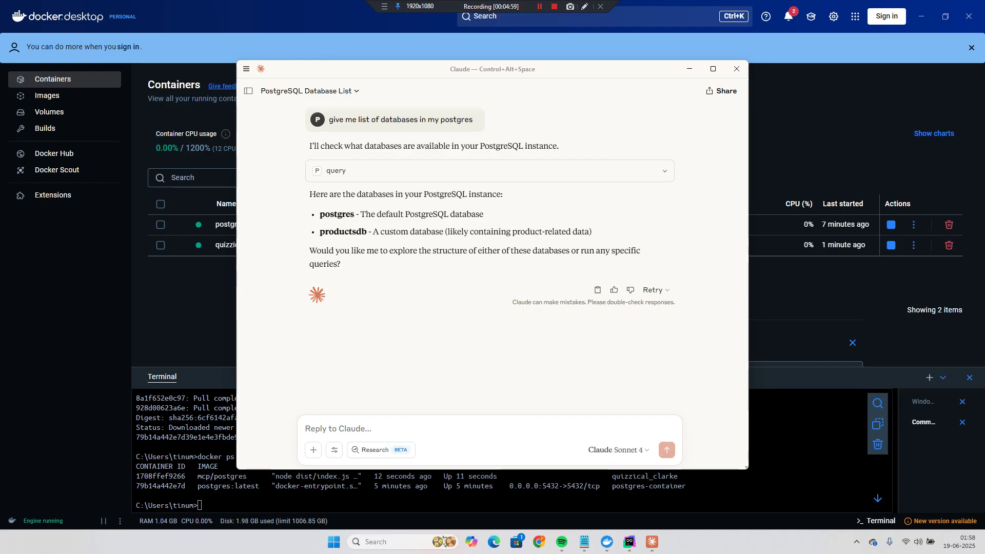
left_click(398, 427)
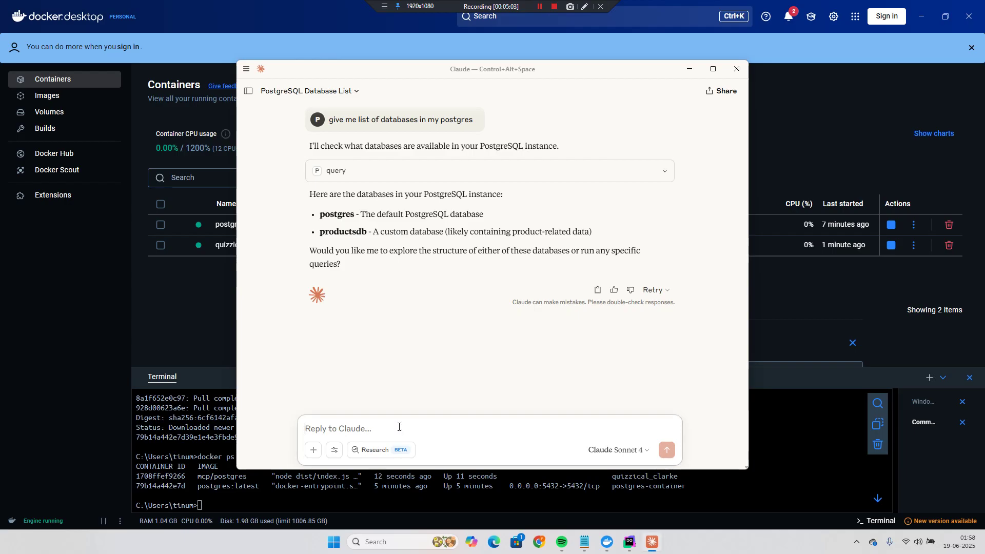
- Ask for top customers by spend, allow each of four postgres queries once, and reveal the final SQL
type("Who are my top customers?")
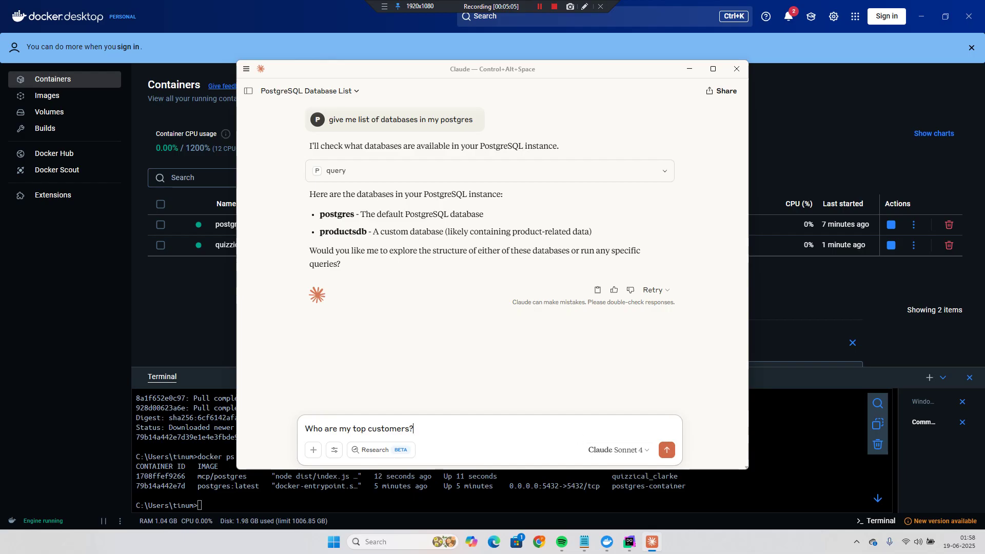
key("Return")
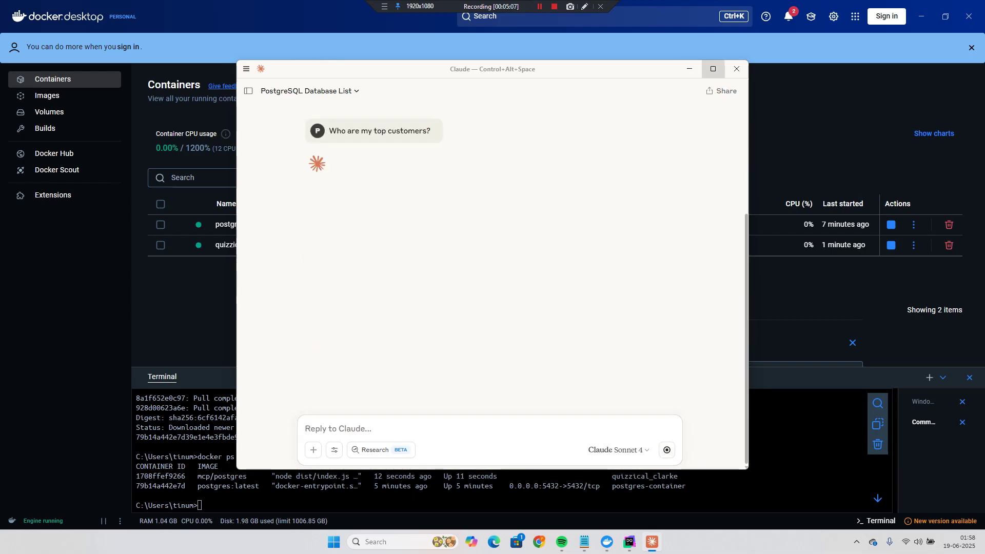
left_click(713, 69)
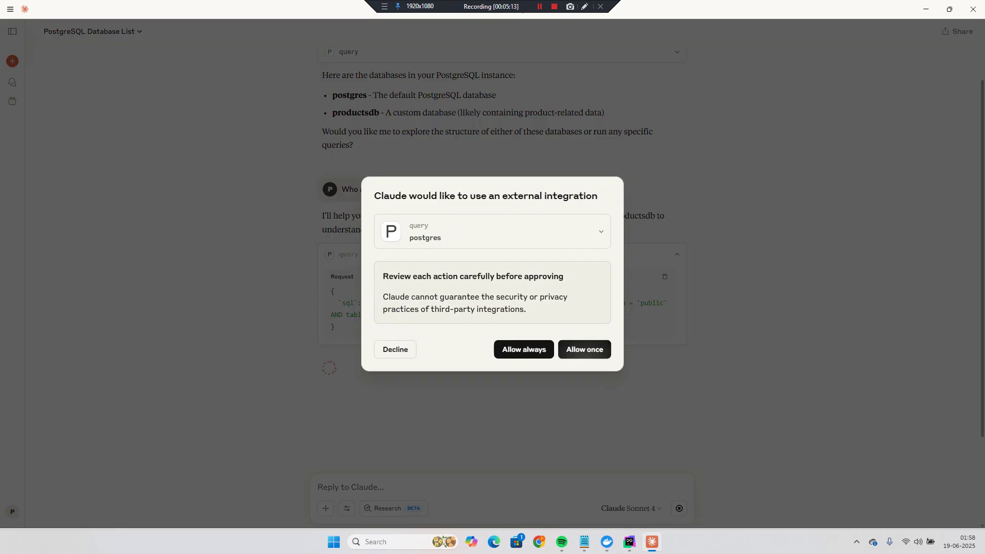
left_click(585, 349)
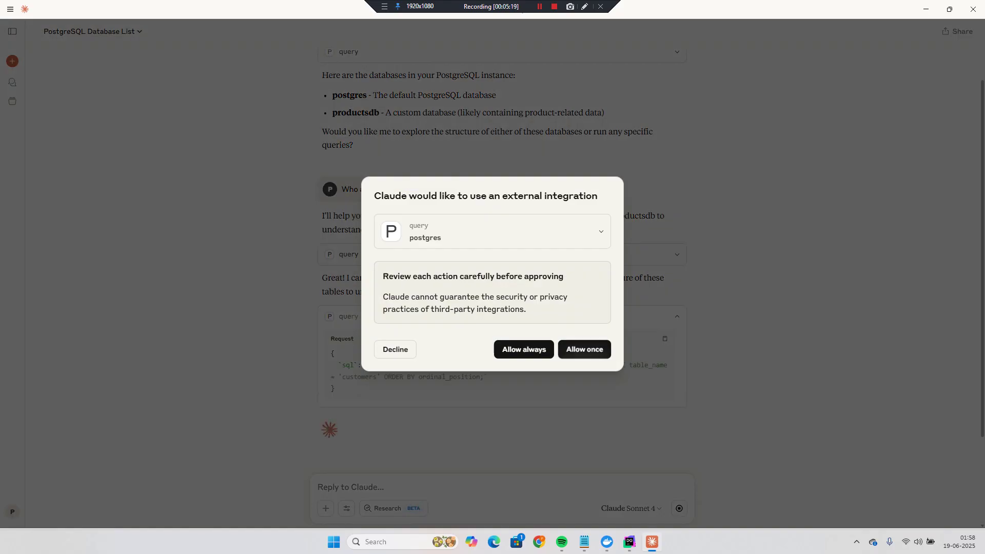
left_click(585, 349)
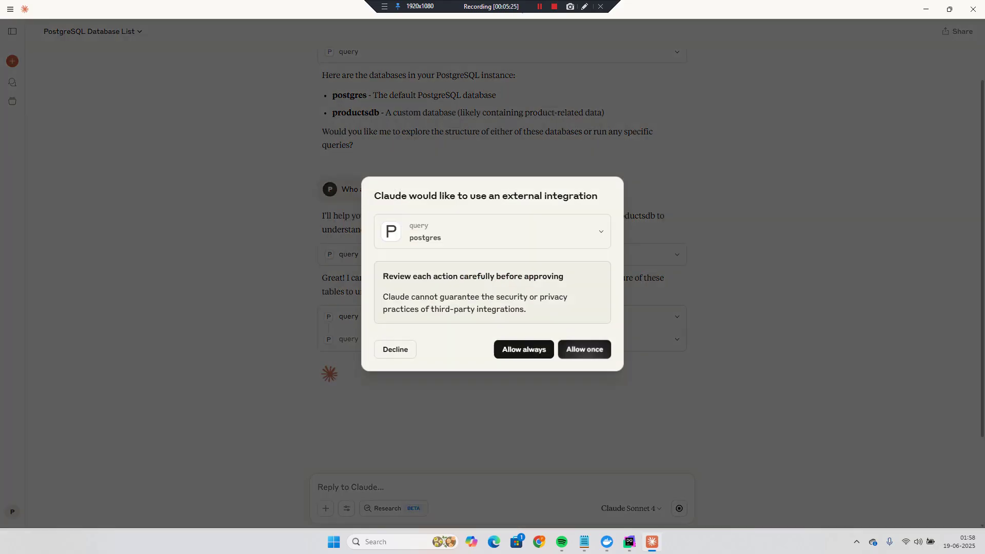
key("Return")
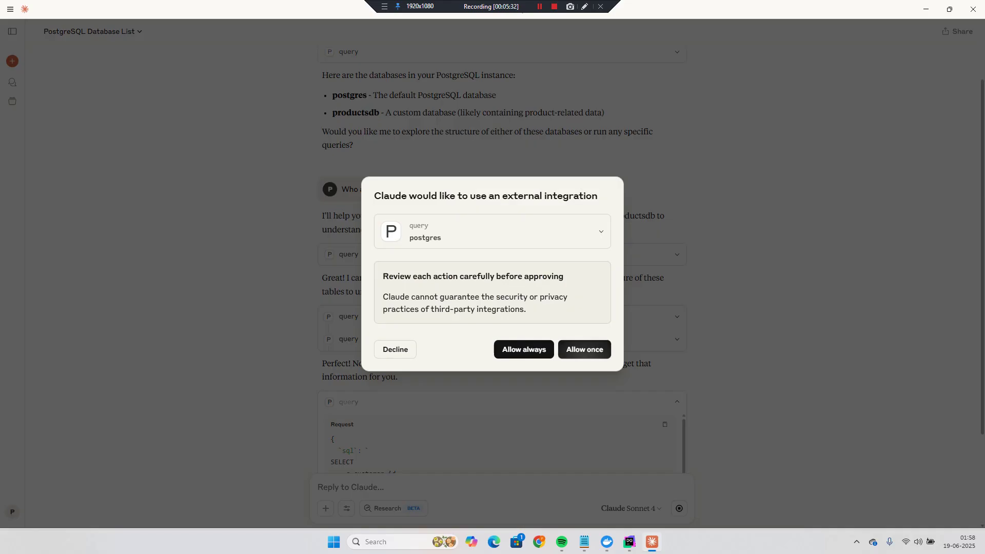
left_click(584, 349)
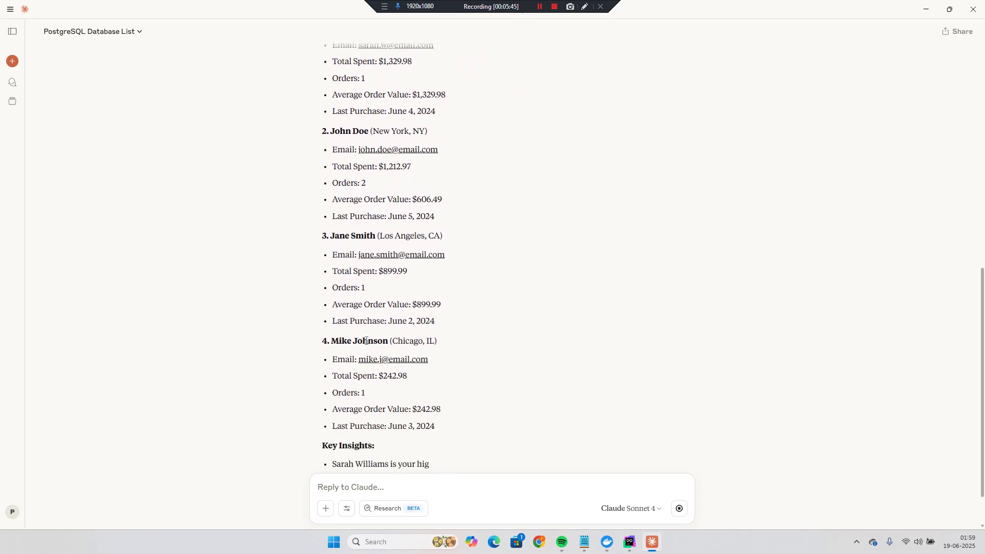
scroll(502, 257, "up", 6)
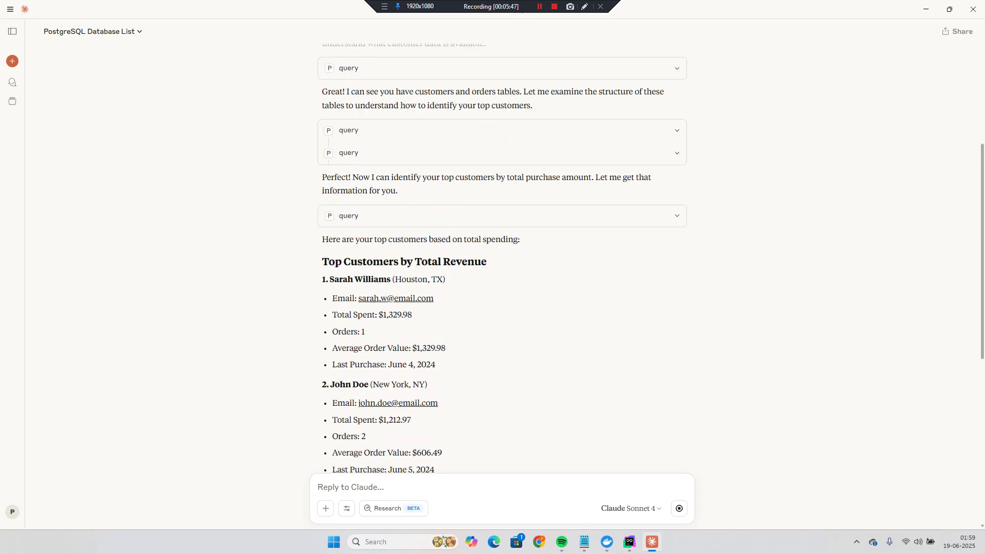
left_click(503, 216)
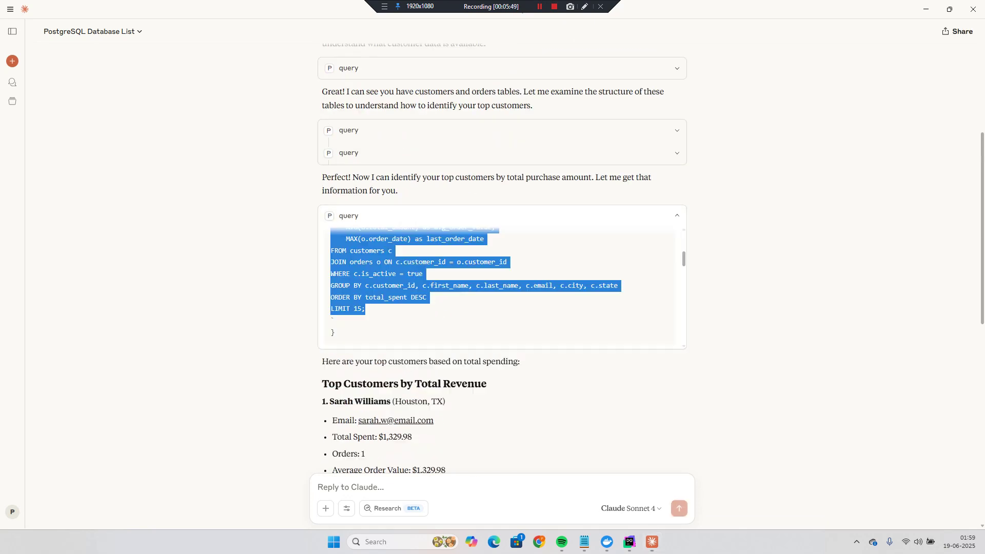
- Run Claude's top-customers SQL in a new DataGrip console, returning four rows led by 1329.98
left_click(629, 542)
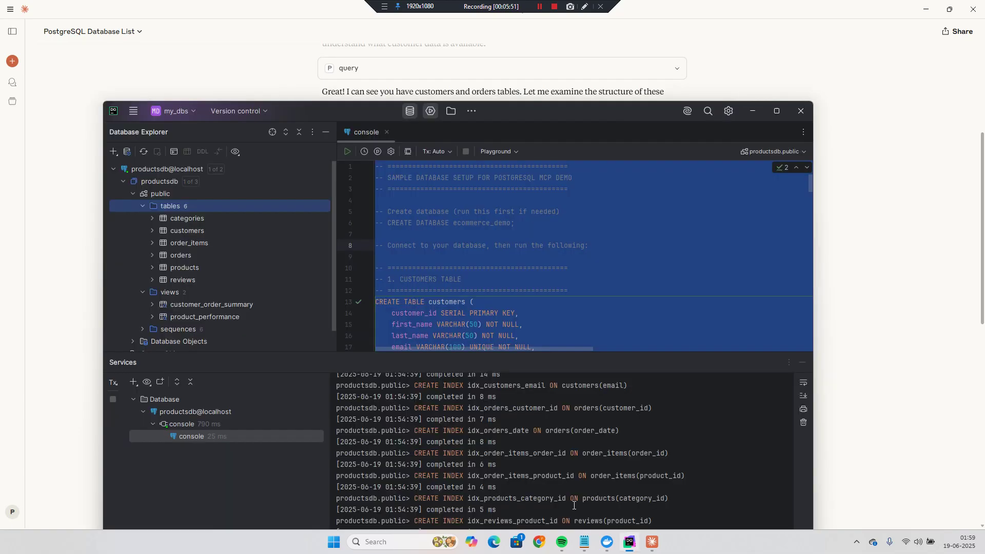
left_click(776, 110)
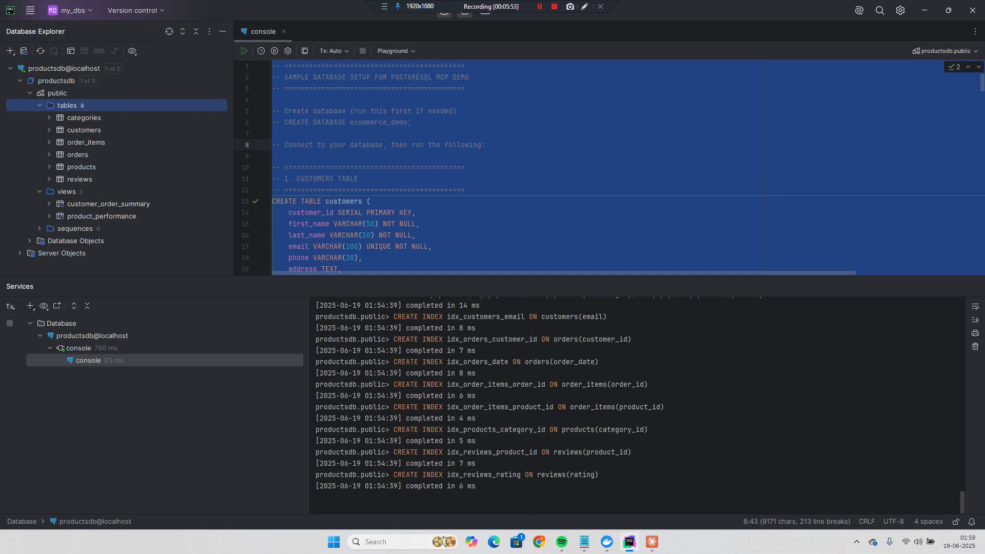
key("ctrl+shift+l")
type("SELECT     c.customer_id,     c.first_name,     c.last_name,     c.email,     c.city,     c.state,     COUNT(o.order_id) as total_orders,     SUM(o.total_amount) as total_spent,     AVG(o.total_amount) as avg_order_value,     MAX(o.order_date) as last_order_date FROM customers c JOIN orders o ON c.customer_id = o.customer_id WHERE c.is_active = true GROUP BY c.customer_id, c.first_name, c.last_name, c.email, c.city, c.state ORDER BY total_spent DESC LIMIT 15;")
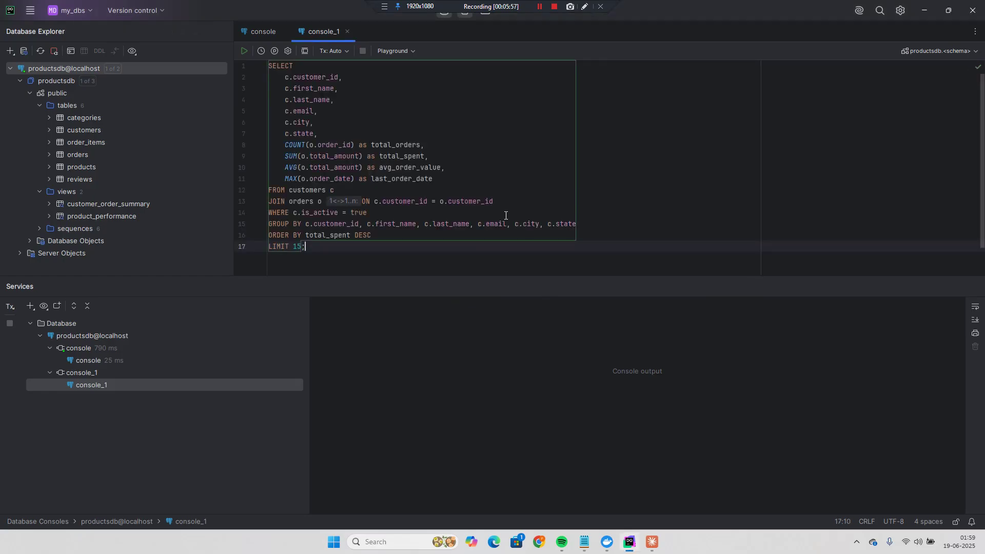
left_click(467, 122)
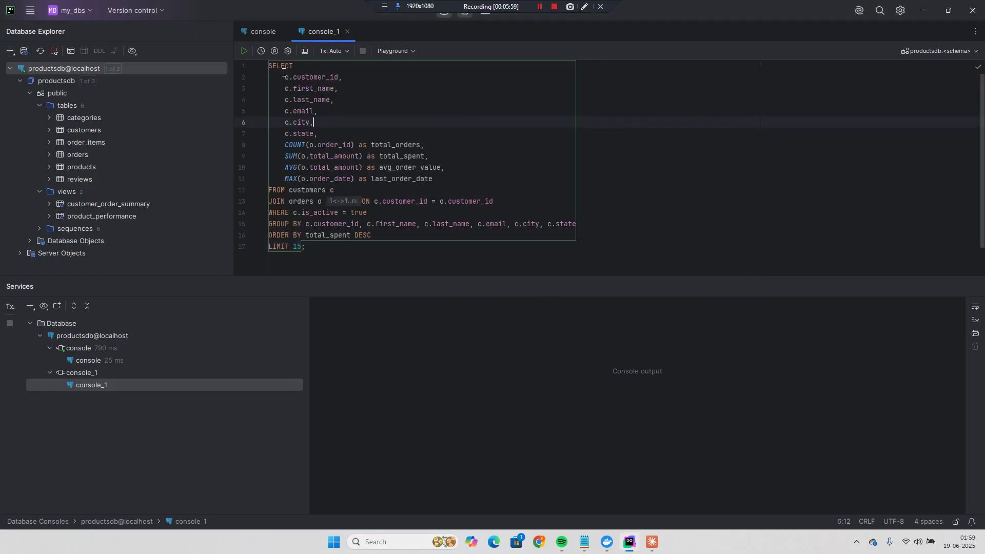
key("ctrl+Return")
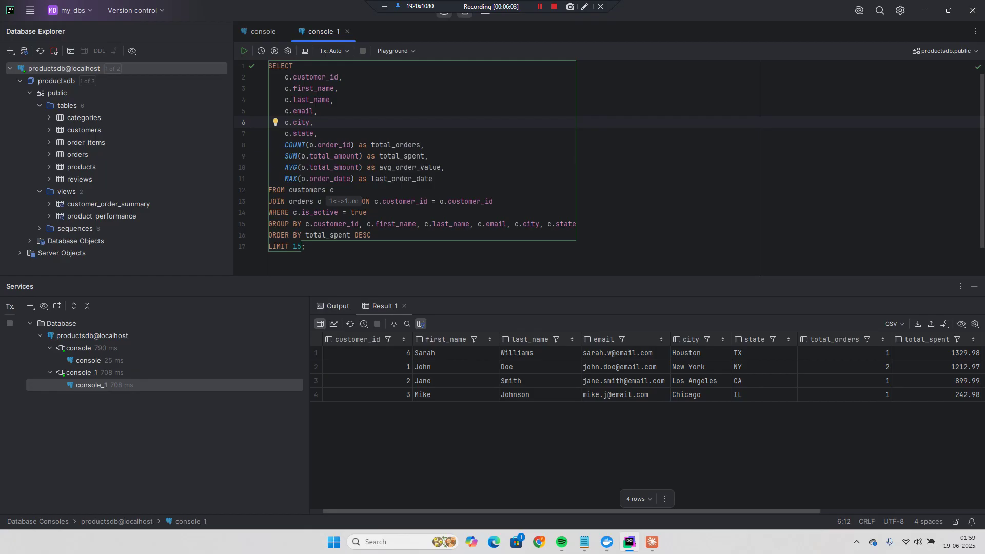
scroll(646, 400, "right", 5)
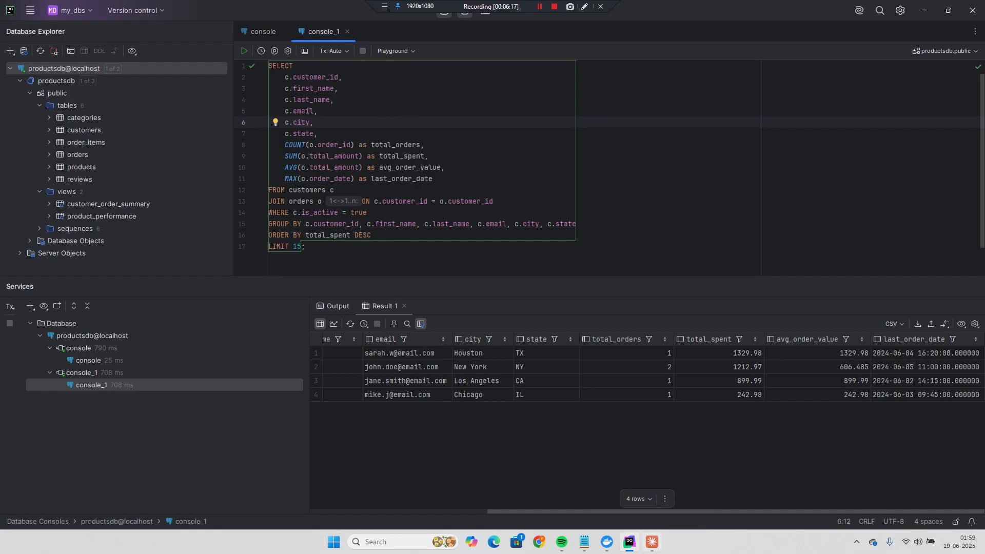
left_click(652, 542)
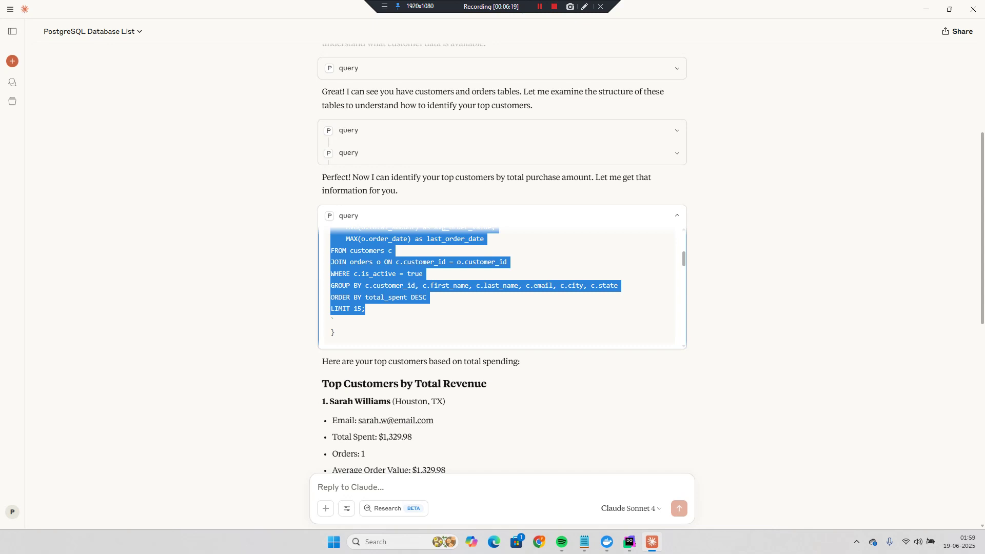
- Ask Claude to create a bar chart of the top customers listed above
scroll(502, 282, "down", 10)
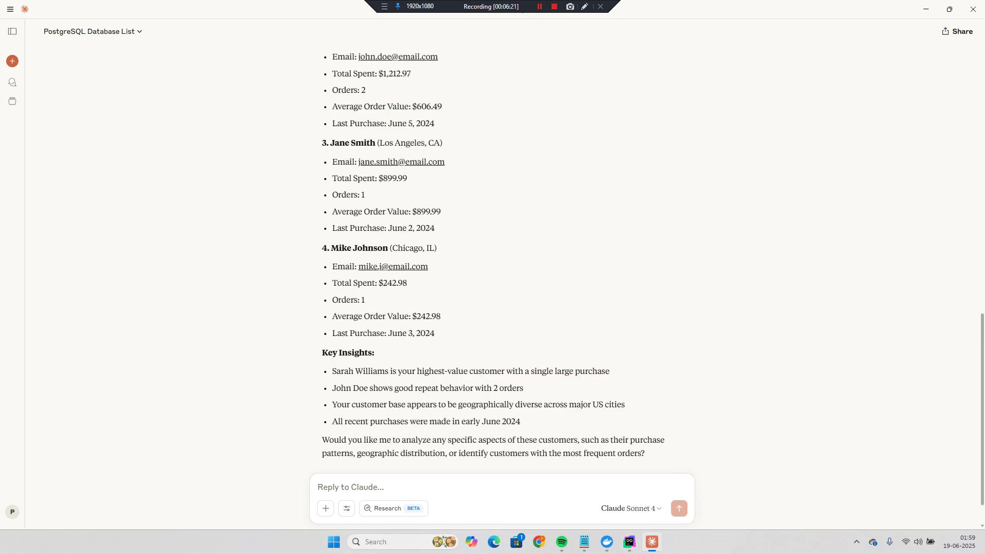
scroll(428, 493, "down", 1)
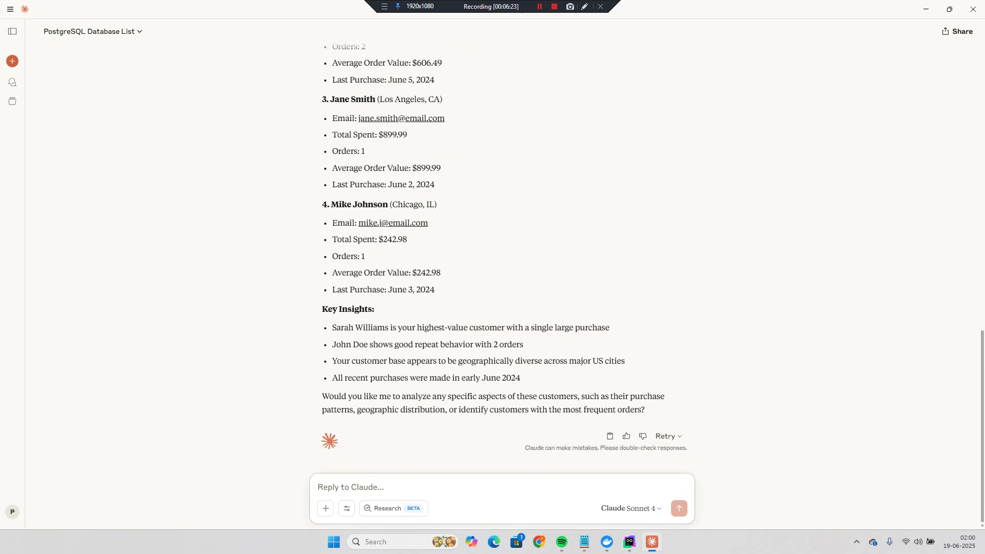
type("can you please create a bar chart")
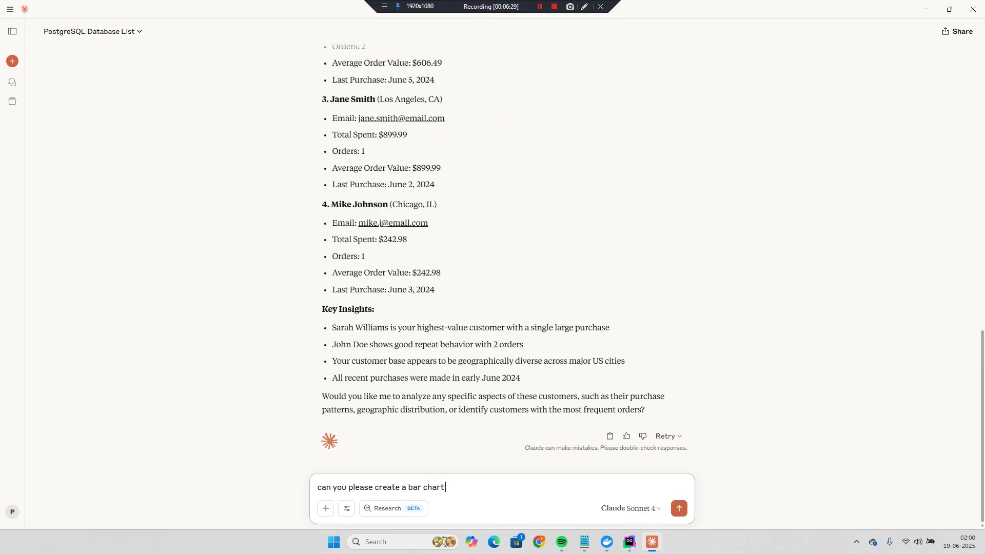
type(" for ")
type("above")
key("BackSpace")
key("BackSpace")
key("BackSpace")
key("BackSpace")
type("top customers with ")
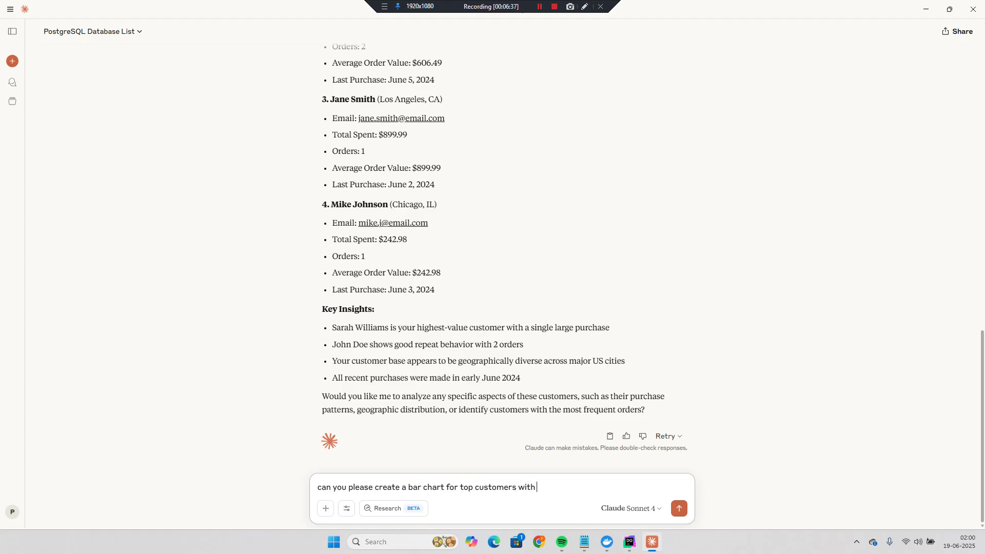
type("their spend")
key("Return")
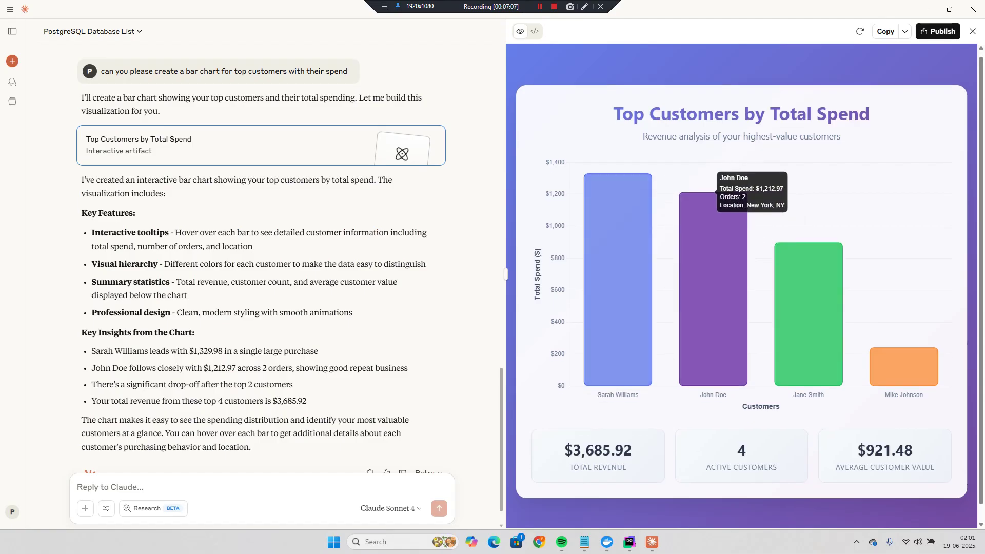
- Review the chart's per-customer bar values and highlight the $921.48 average customer value
scroll(713, 205, "down", 1)
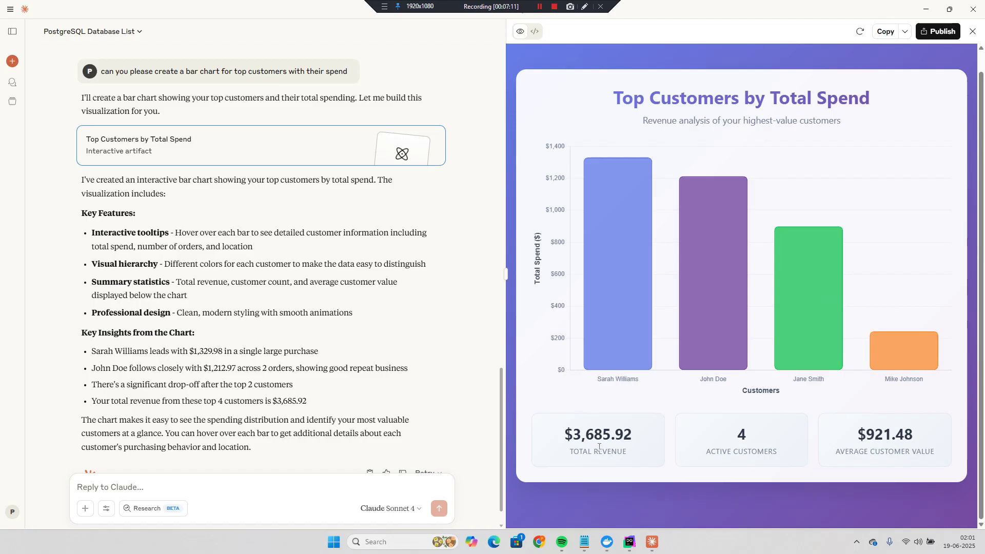
left_click_drag(858, 435, 909, 432)
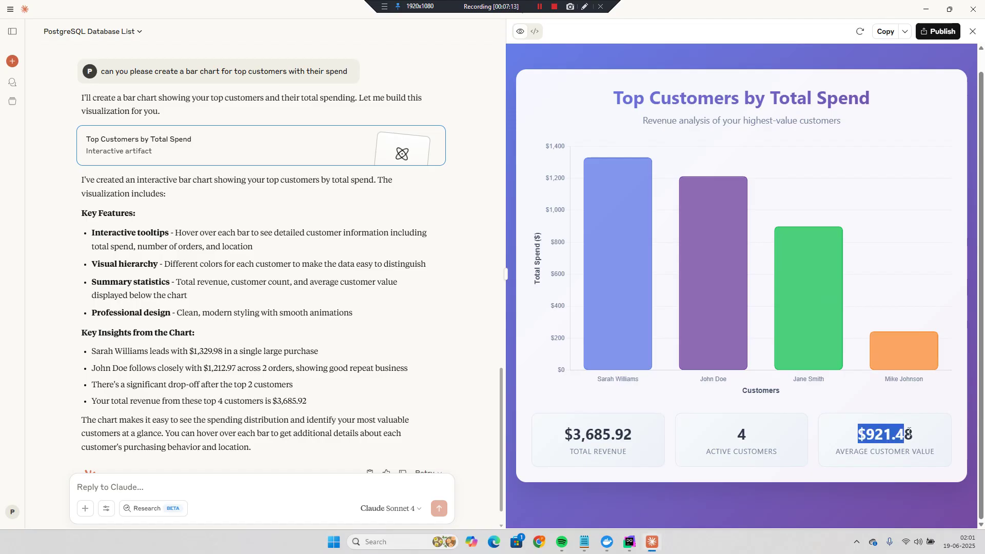
mouse_move(618, 231)
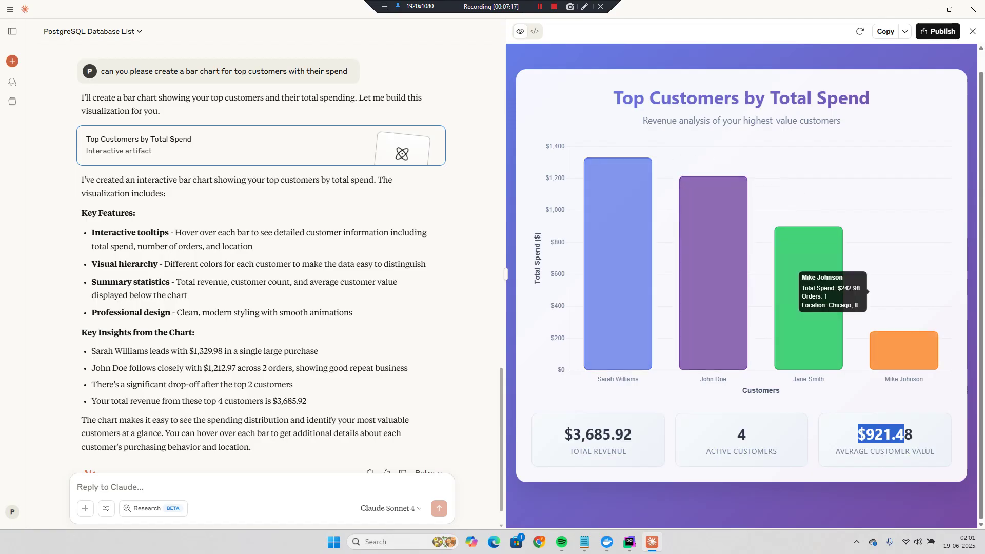
mouse_move(713, 177)
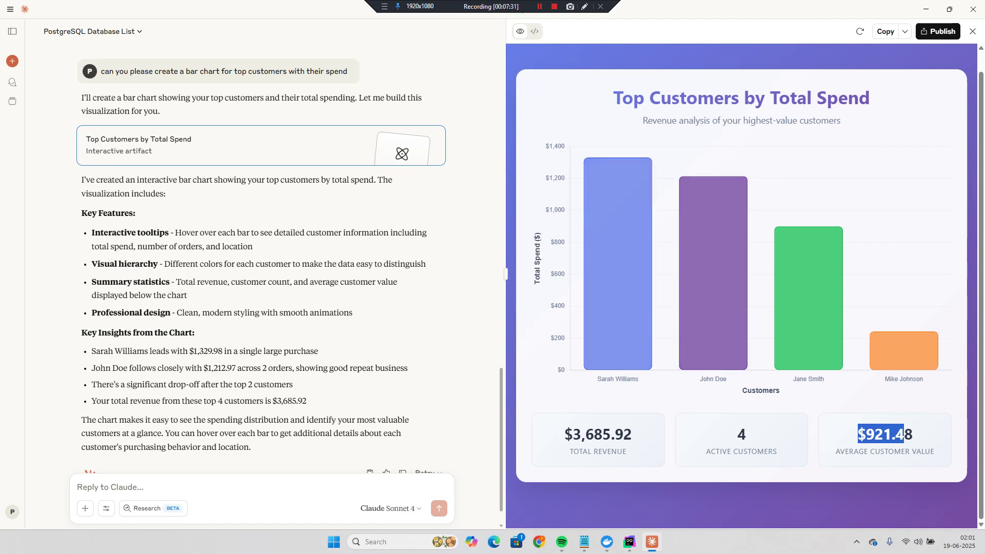
mouse_move(617, 262)
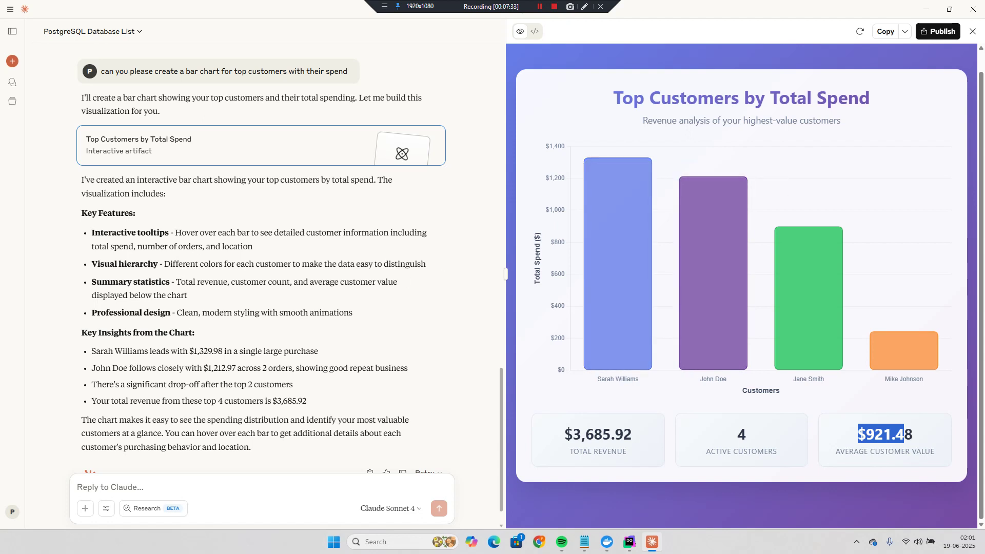